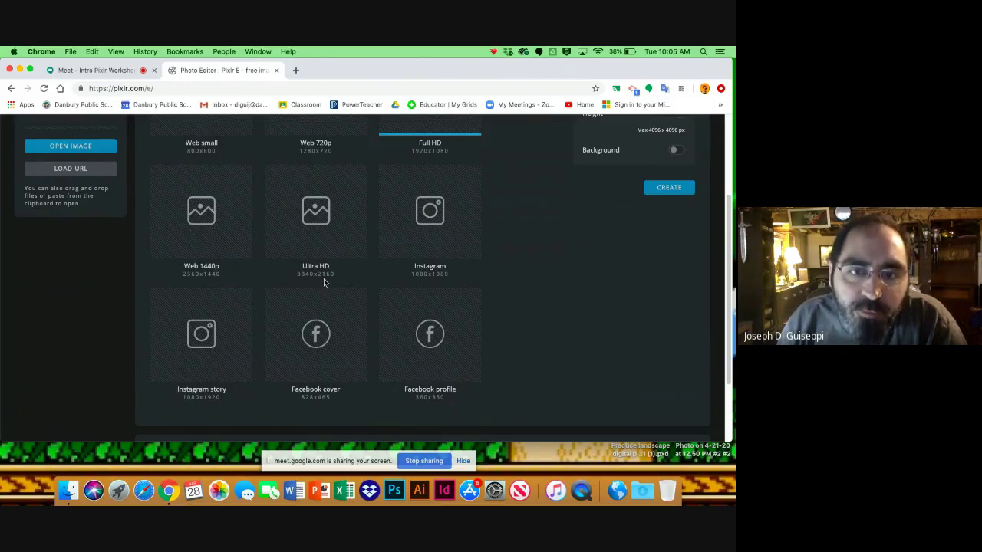
# Choose the Full HD 1920x1080 preset for the new image and name it "Live drawing V2".
pyautogui.click(330, 244)
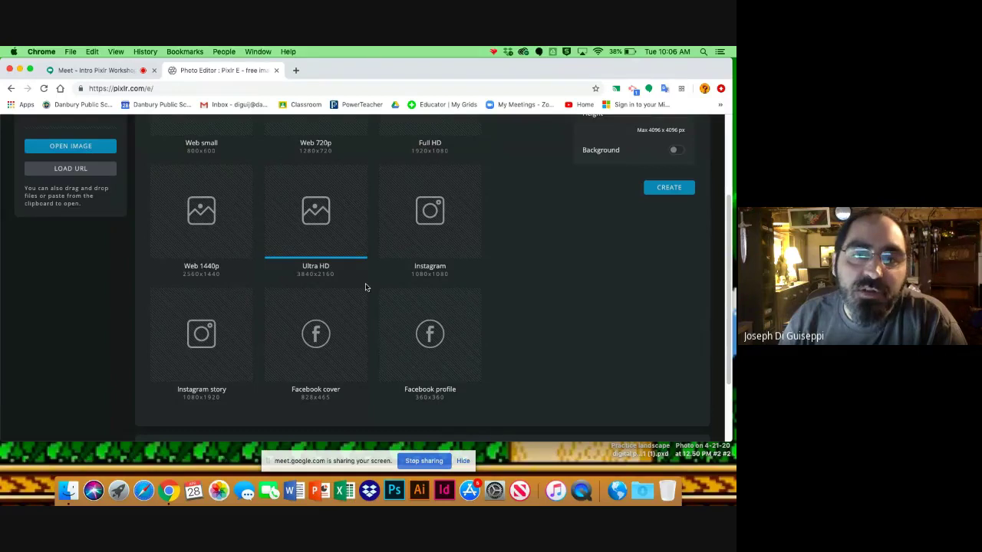
pyautogui.scroll(3, 368, 292)
pyautogui.click(423, 263)
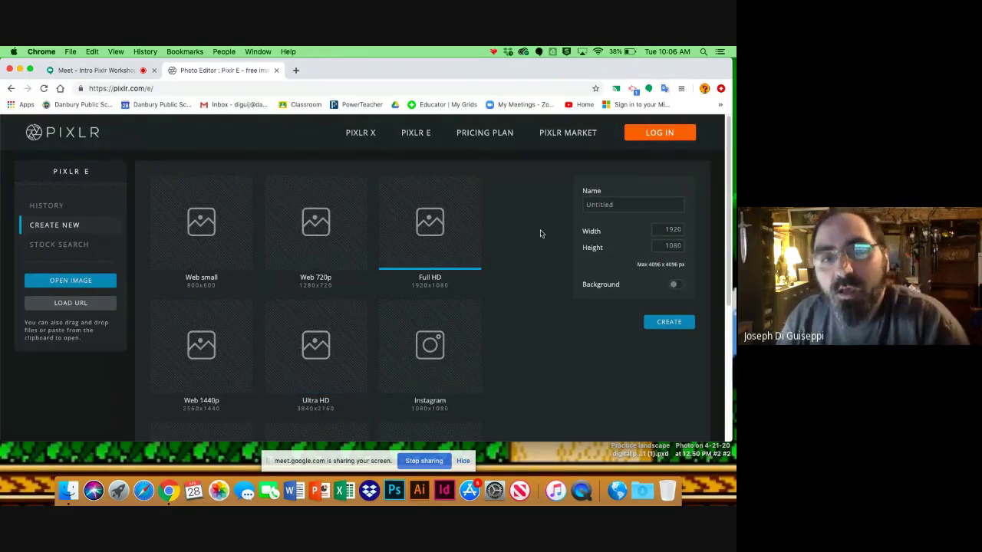
pyautogui.click(645, 204)
pyautogui.doubleClick(646, 205)
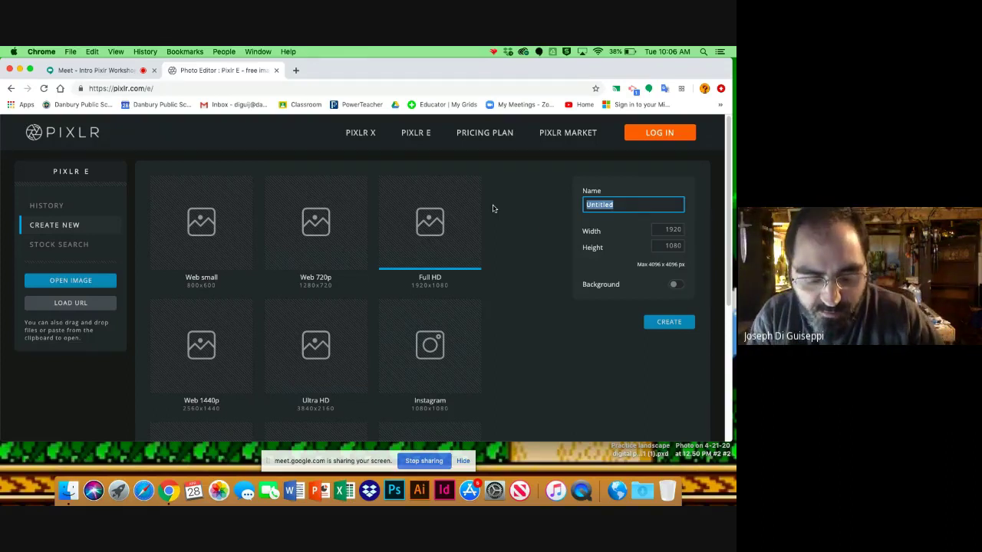
pyautogui.write('Live draw')
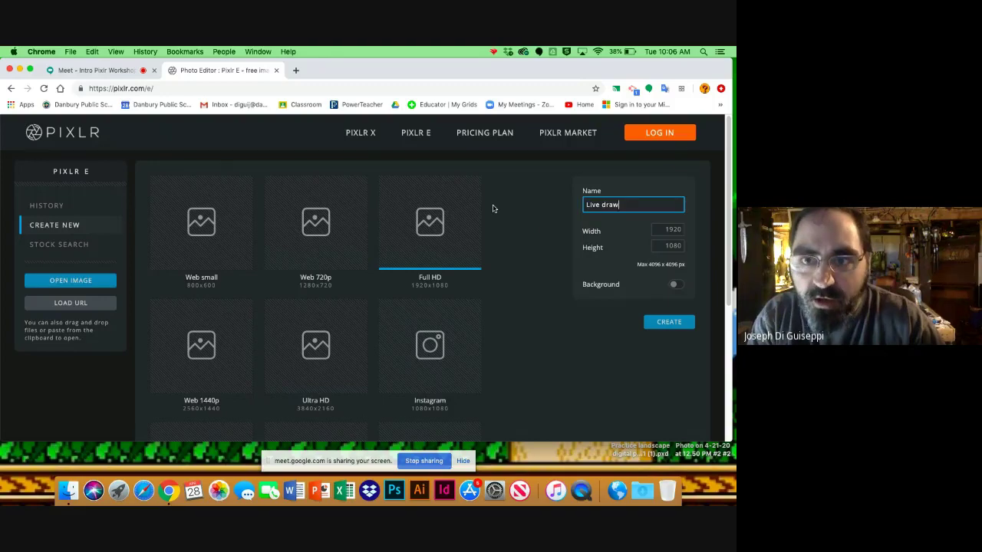
pyautogui.write('ing V')
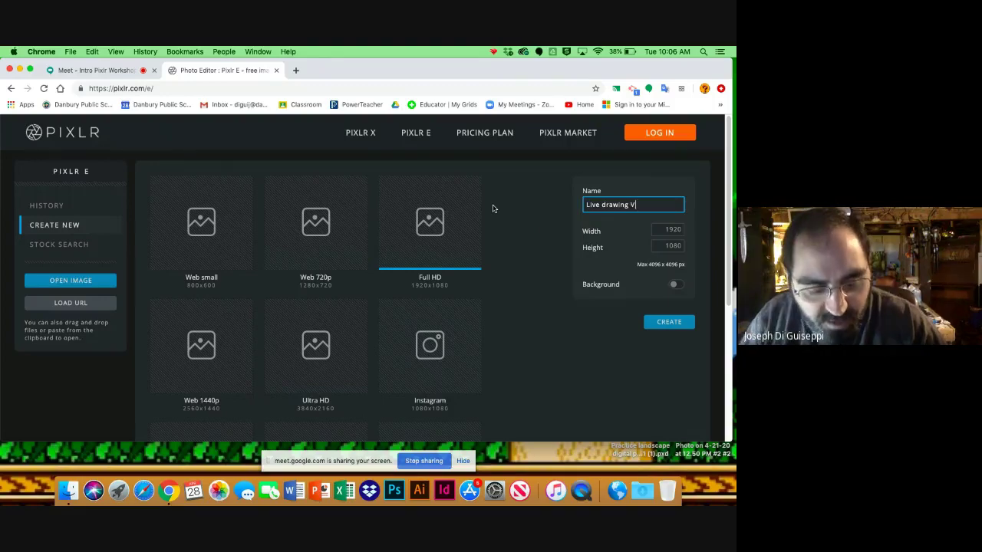
pyautogui.write('2')
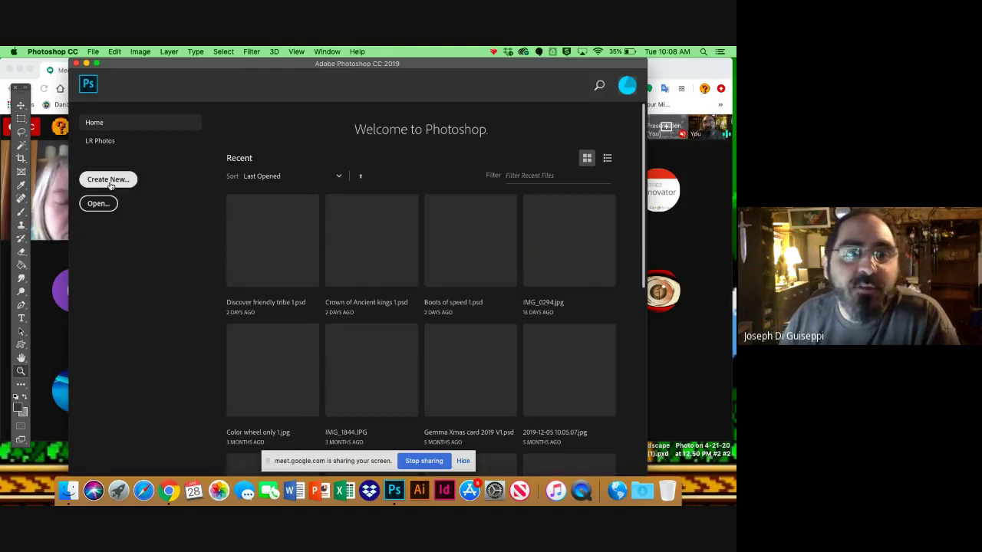
# Start a new document from the Photoshop home screen.
pyautogui.click(110, 183)
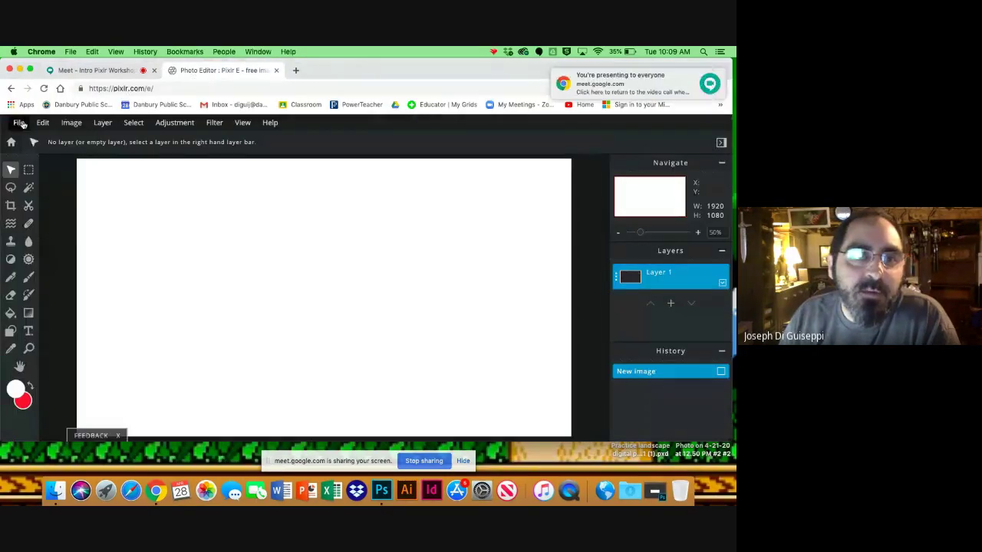
# Examine the file, edit, image, layer, selection, adjustment and filter commands available in Pixlr E.
pyautogui.click(19, 124)
pyautogui.click(106, 124)
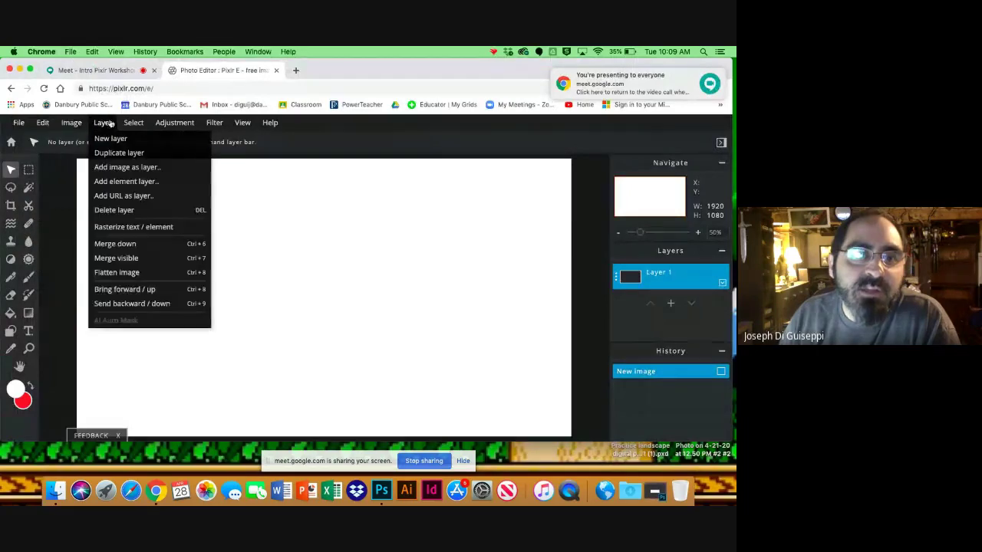
pyautogui.click(133, 124)
pyautogui.click(175, 123)
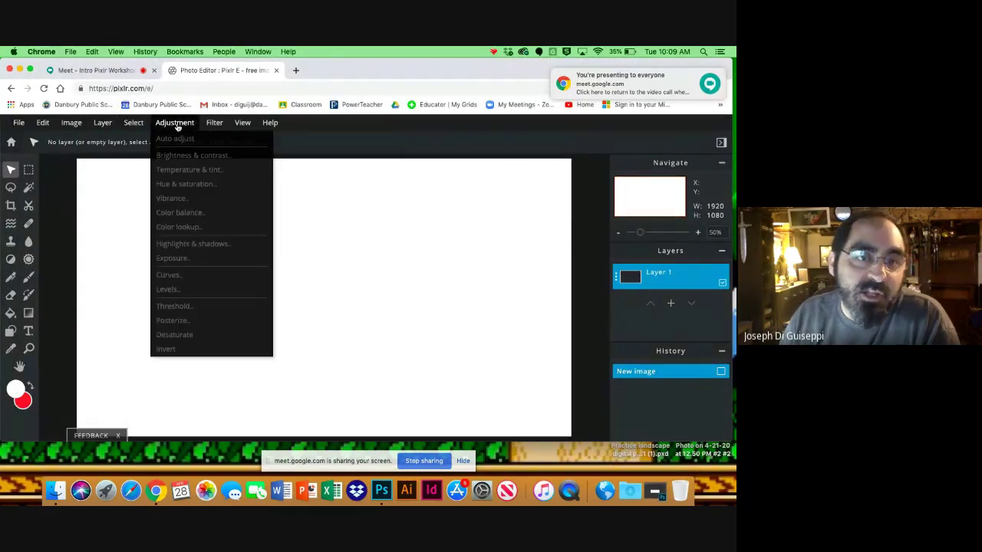
pyautogui.click(215, 124)
pyautogui.click(42, 123)
pyautogui.click(18, 123)
pyautogui.click(71, 122)
pyautogui.click(98, 123)
pyautogui.click(171, 124)
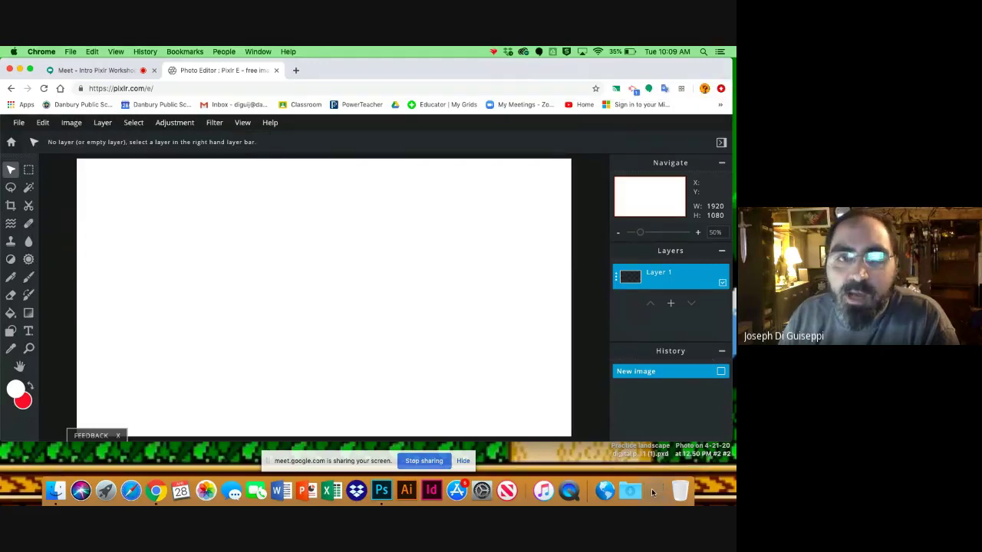
# Switch to Photoshop, close the blank untitled document and look over the available file commands.
pyautogui.click(654, 491)
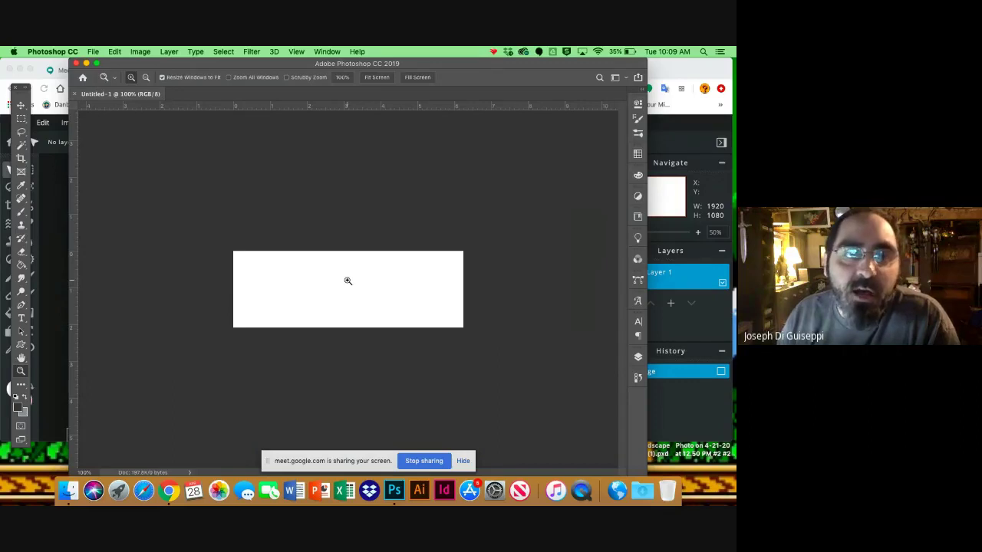
pyautogui.click(76, 64)
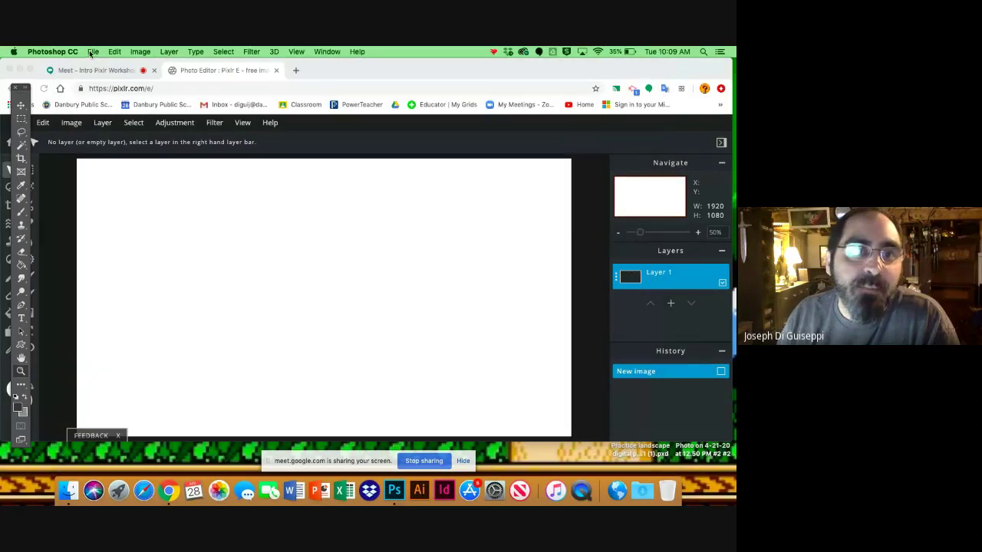
pyautogui.click(93, 51)
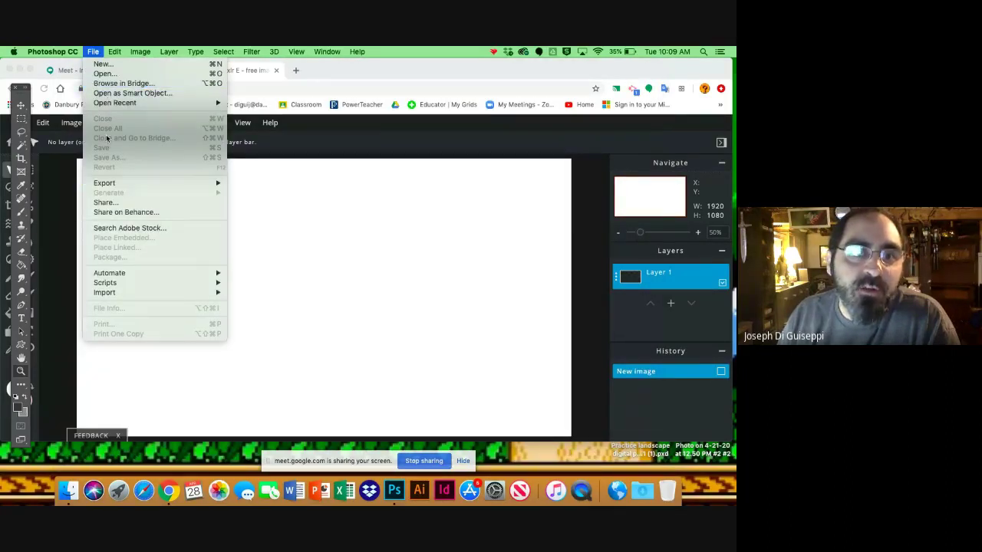
pyautogui.moveTo(52, 51)
pyautogui.click(69, 151)
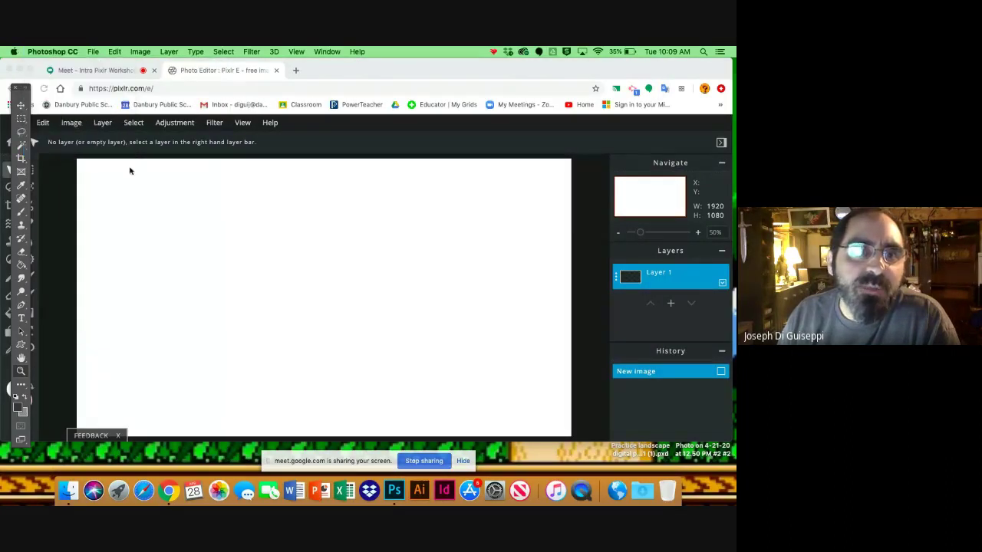
# Return to Pixlr E and review its file, edit and selection commands.
pyautogui.click(102, 122)
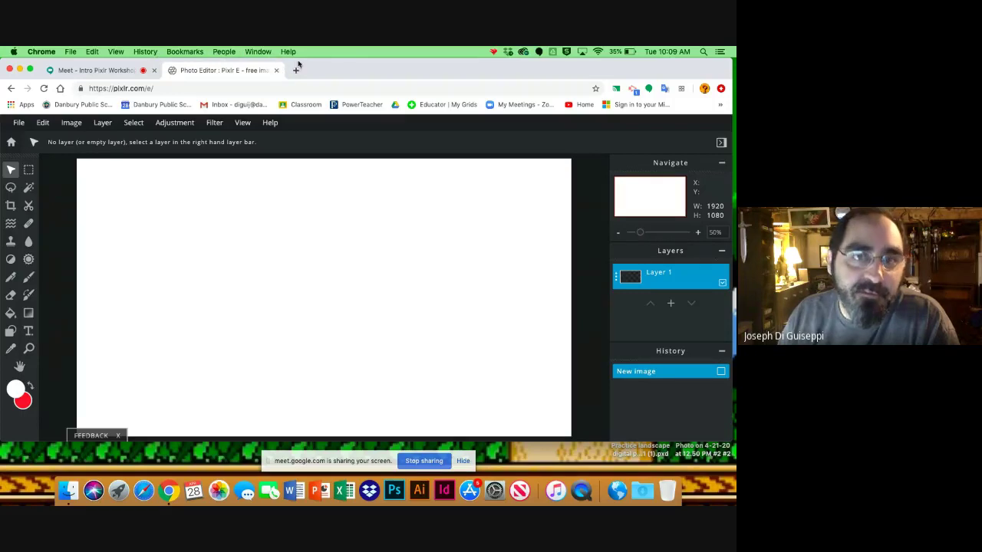
pyautogui.click(19, 123)
pyautogui.click(43, 124)
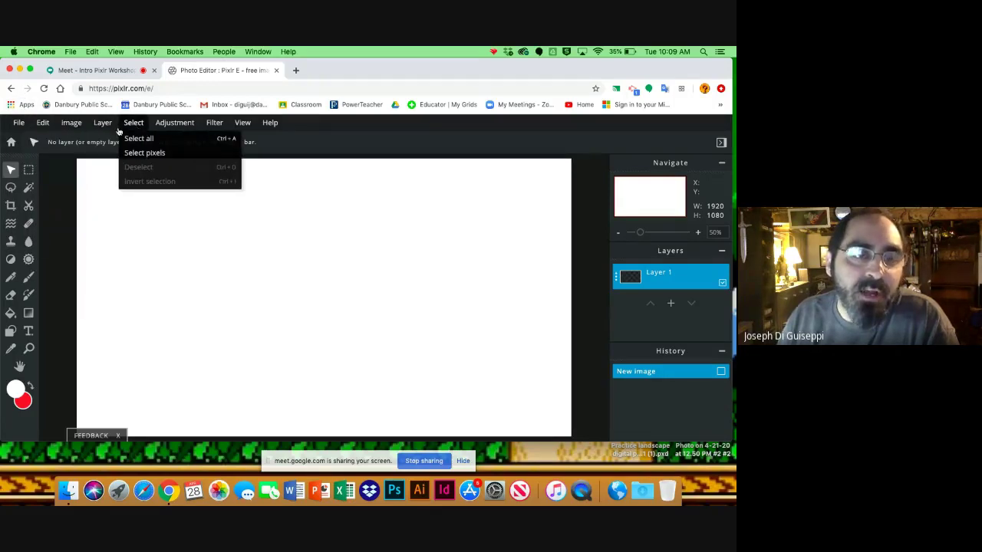
pyautogui.moveTo(25, 128)
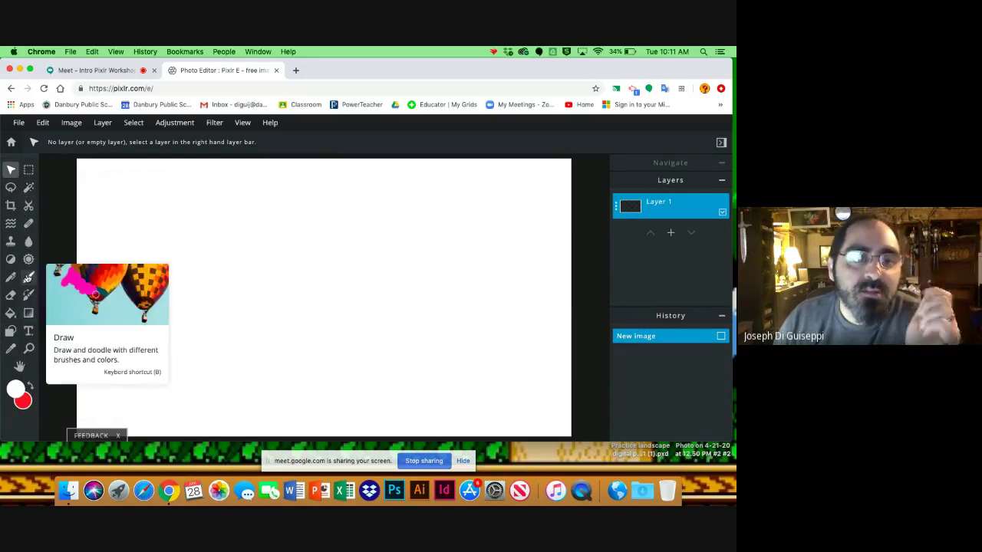
# Use the Draw tool to make a short yellow zigzag scribble near the middle of the canvas.
pyautogui.click(27, 278)
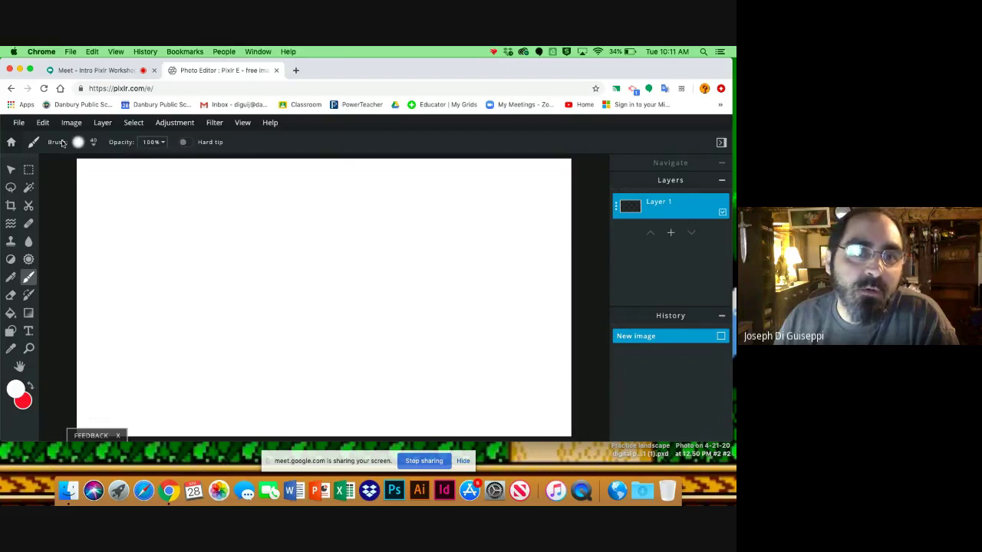
pyautogui.click(30, 260)
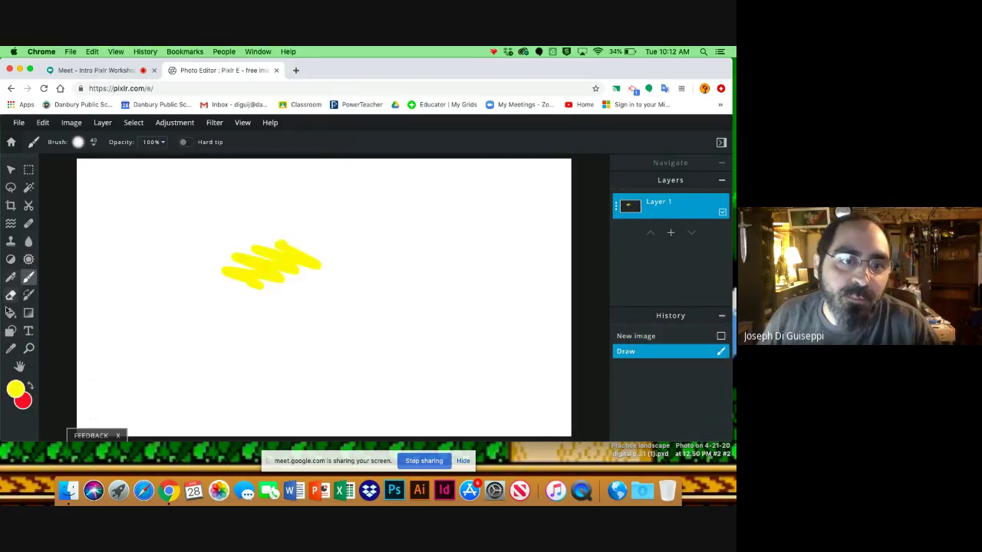
pyautogui.rightClick(6, 310)
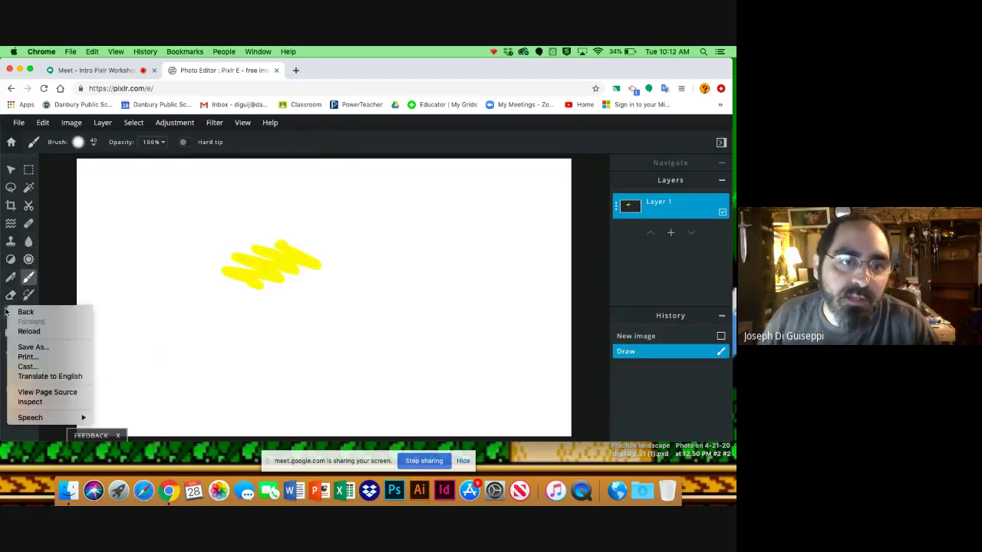
pyautogui.click(111, 264)
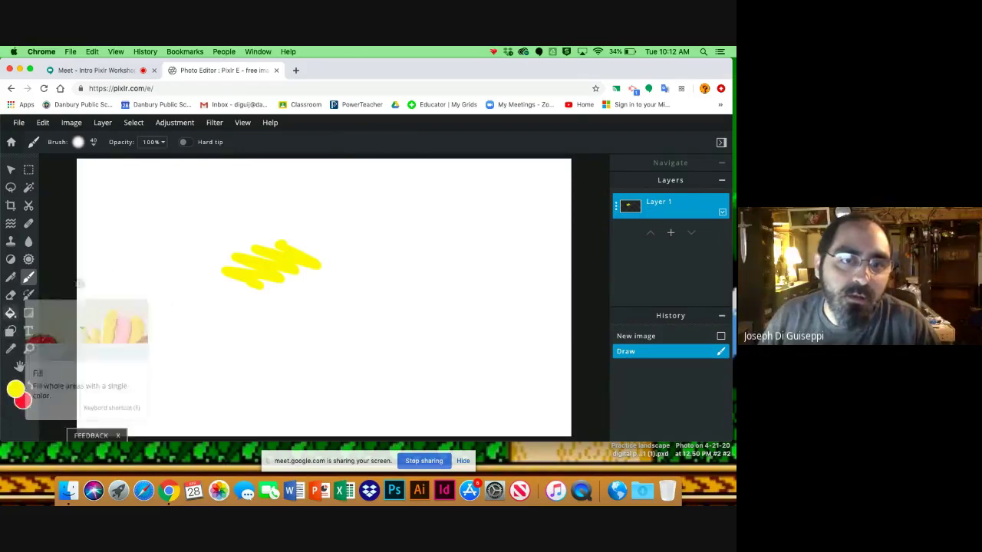
# Set the brush size to 716 px and paint the entire canvas yellow.
pyautogui.click(93, 143)
pyautogui.moveTo(87, 180); pyautogui.dragTo(146, 179)
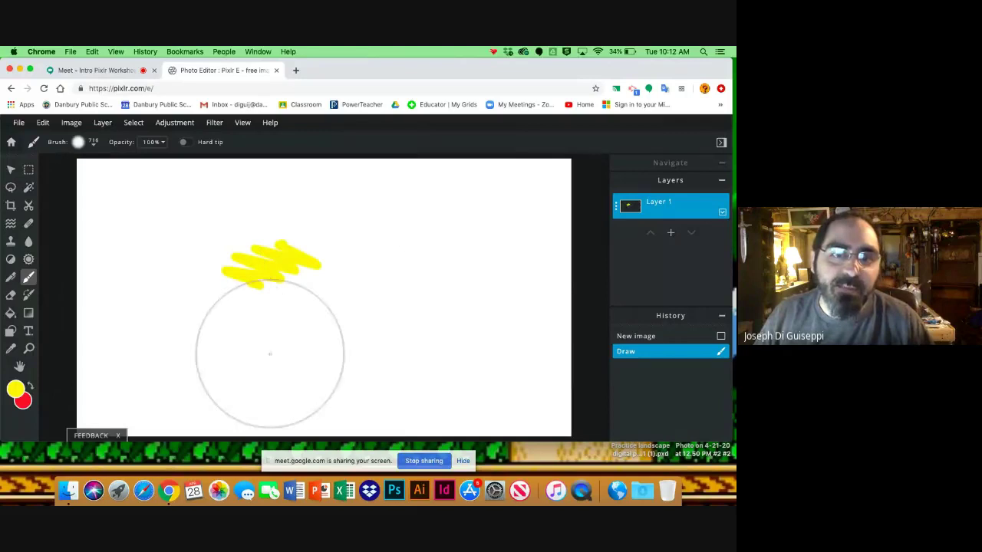
pyautogui.moveTo(191, 285)
pyautogui.mouseDown()
pyautogui.moveTo(157, 210)
pyautogui.moveTo(115, 220)
pyautogui.moveTo(229, 205)
pyautogui.moveTo(415, 202)
pyautogui.moveTo(584, 222)
pyautogui.moveTo(555, 396)
pyautogui.moveTo(399, 373)
pyautogui.moveTo(254, 368)
pyautogui.moveTo(137, 377)
pyautogui.moveTo(45, 406)
pyautogui.moveTo(39, 385)
pyautogui.moveTo(63, 327)
pyautogui.moveTo(84, 170)
pyautogui.moveTo(141, 228)
pyautogui.moveTo(485, 270)
pyautogui.moveTo(440, 311)
pyautogui.moveTo(218, 337)
pyautogui.moveTo(300, 332)
pyautogui.mouseUp()
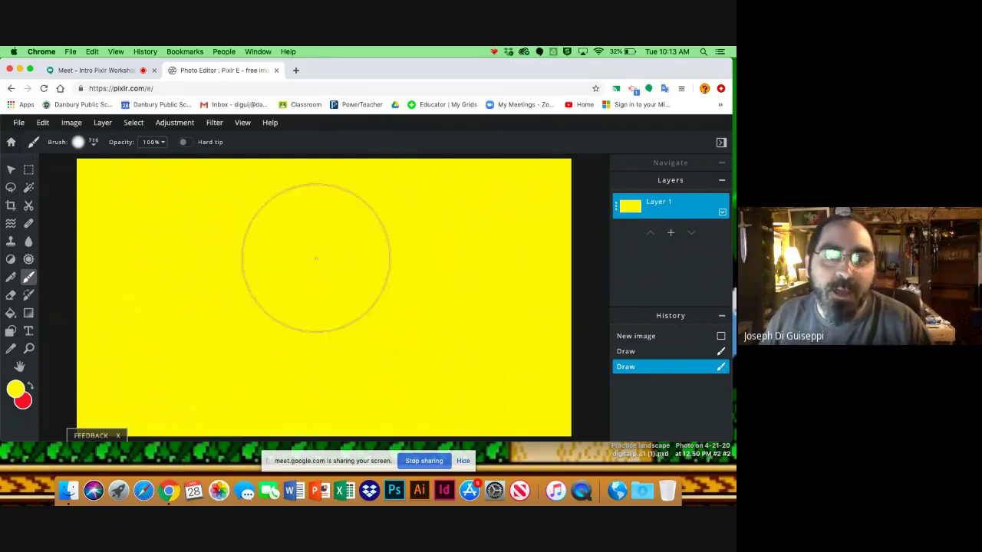
# Reduce the brush size to 298 px.
pyautogui.click(94, 145)
pyautogui.click(94, 145)
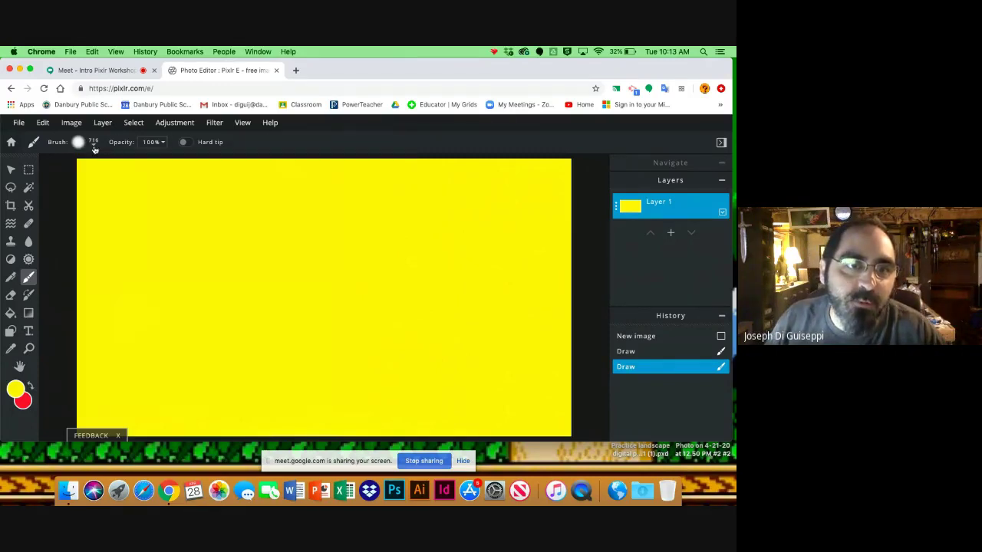
pyautogui.click(93, 145)
pyautogui.moveTo(154, 181); pyautogui.dragTo(109, 180)
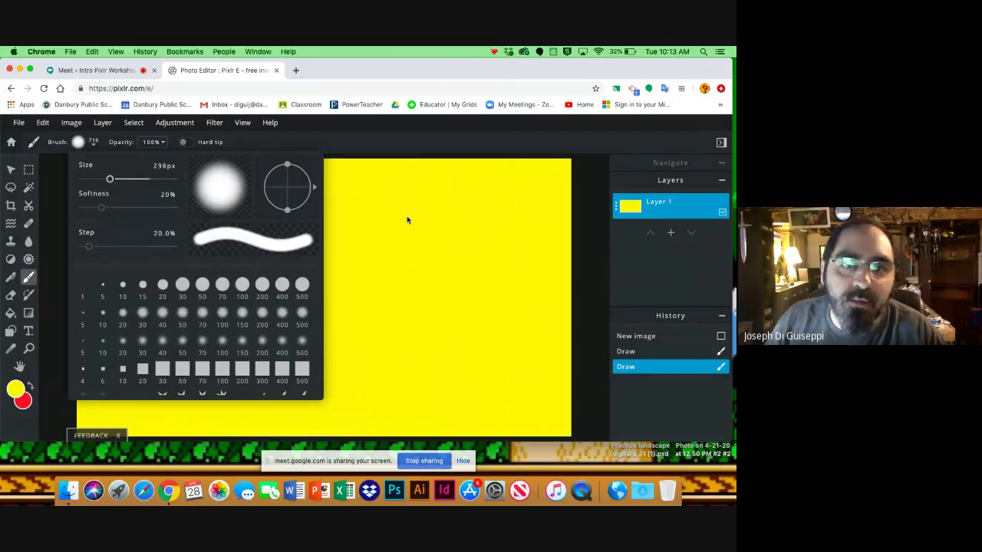
pyautogui.click(163, 147)
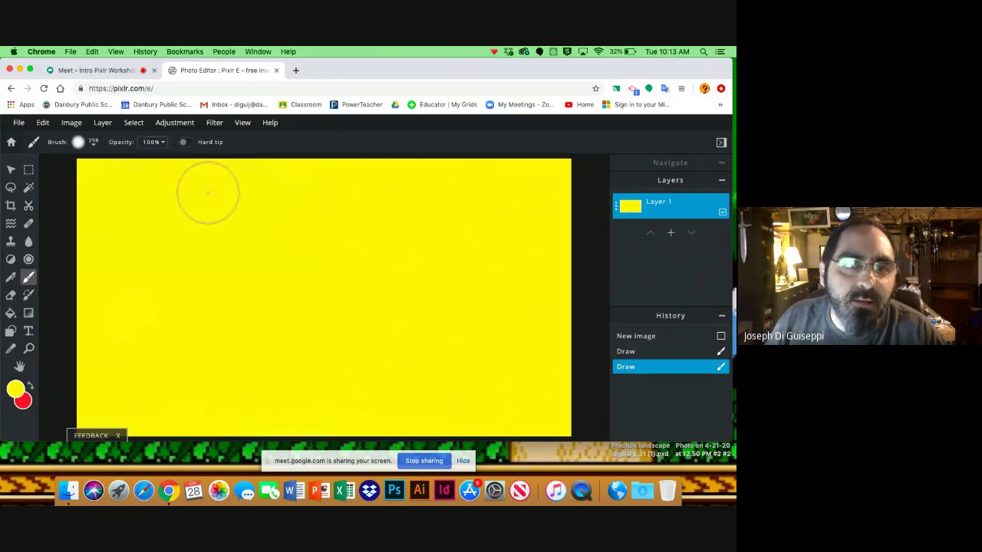
# Set the brush colour to orange #FBA402 and paint along the upper edge of the yellow canvas.
pyautogui.click(16, 389)
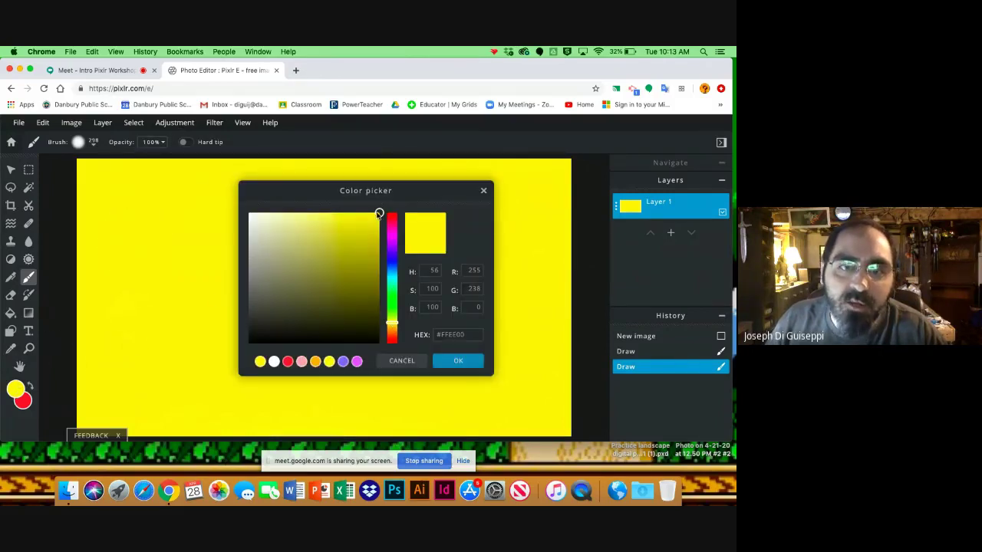
pyautogui.click(307, 270)
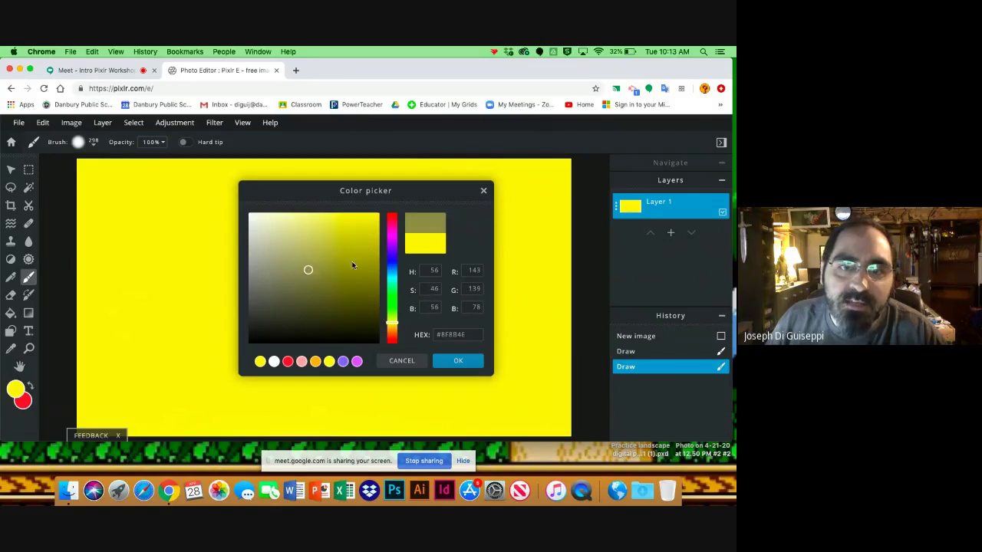
pyautogui.click(379, 215)
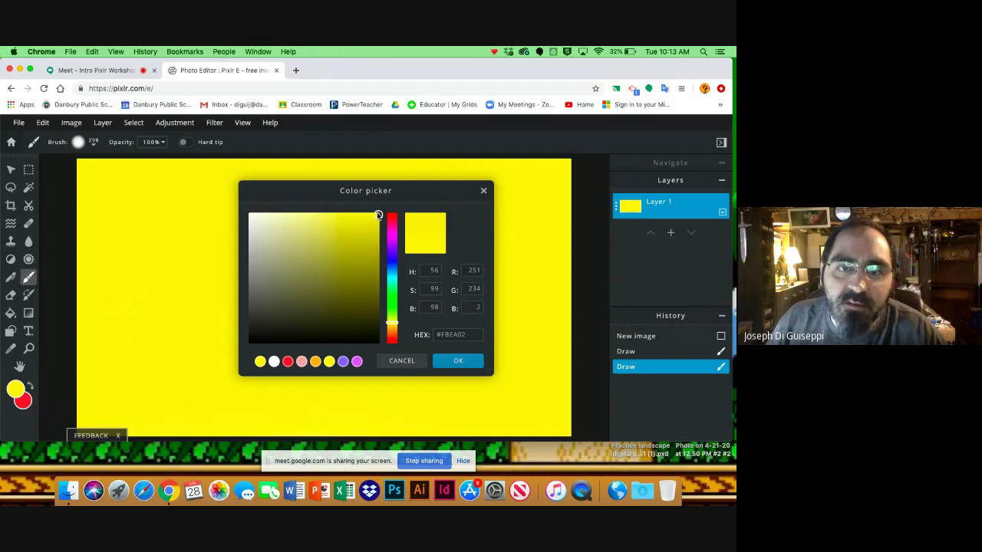
pyautogui.moveTo(391, 325); pyautogui.dragTo(391, 333)
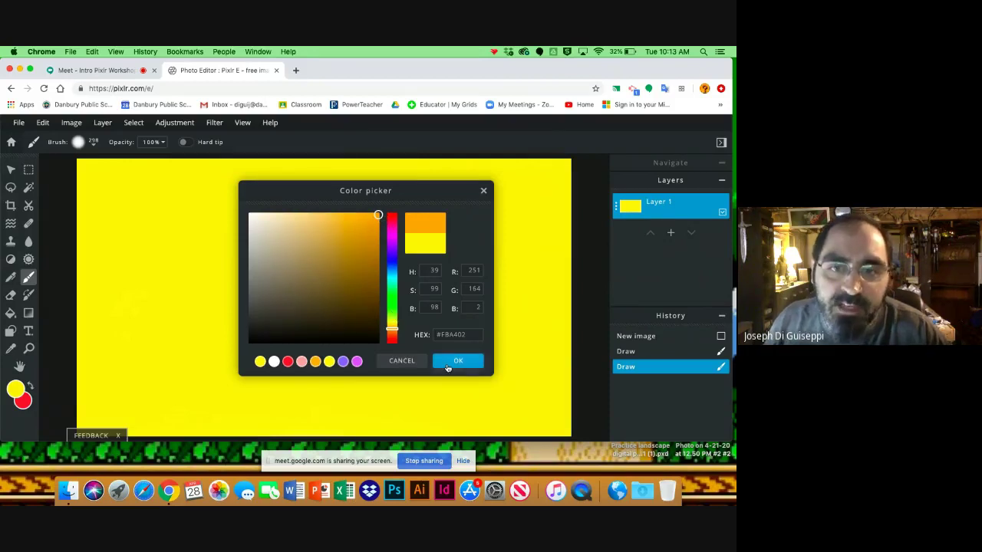
pyautogui.click(449, 365)
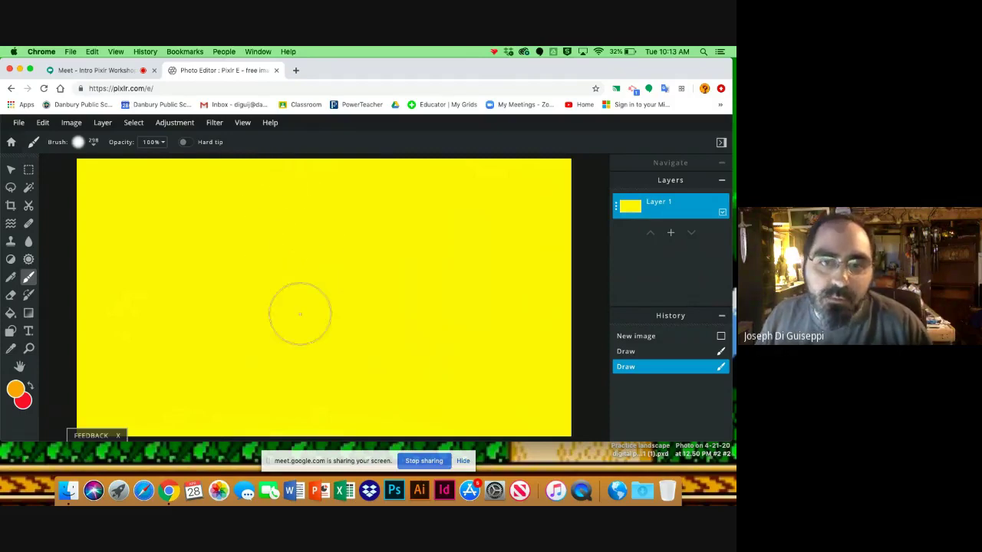
pyautogui.moveTo(80, 178); pyautogui.dragTo(132, 184)
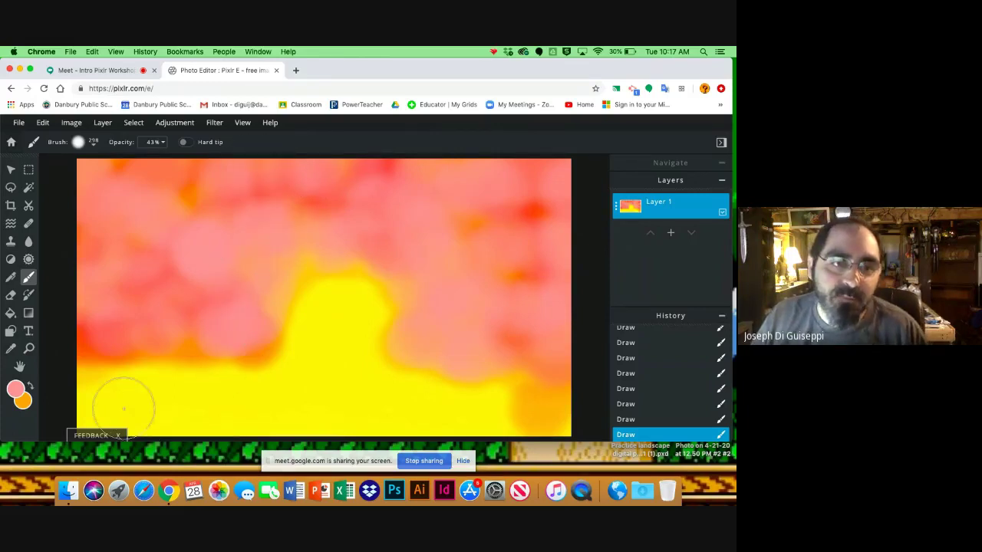
# Set the brush colour to white and lower the brush opacity to 18%.
pyautogui.click(17, 390)
pyautogui.click(254, 218)
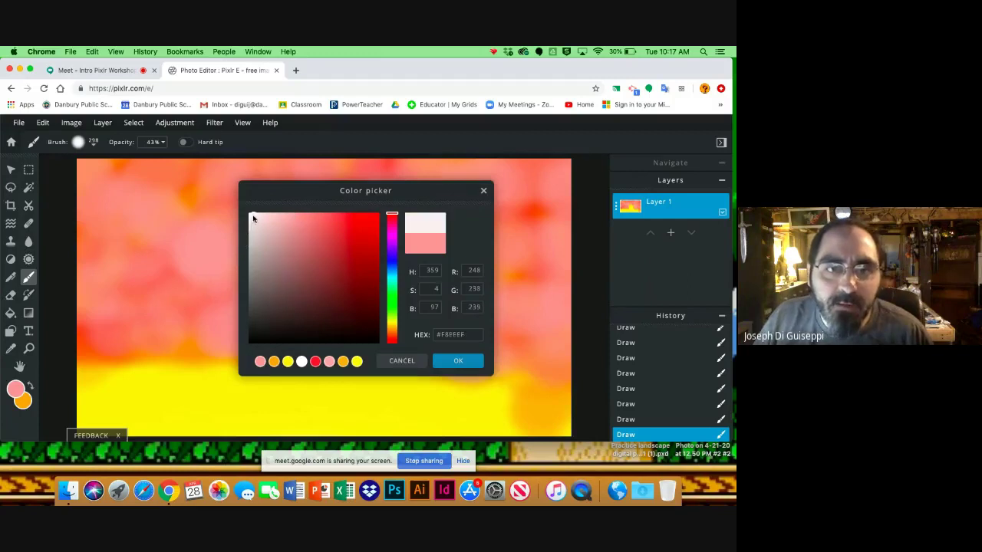
pyautogui.click(447, 361)
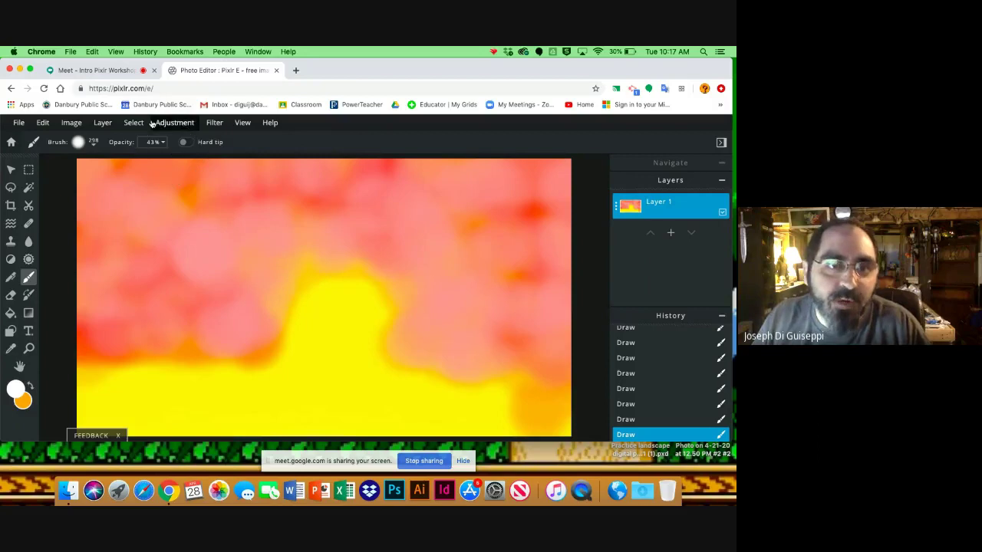
pyautogui.click(163, 142)
pyautogui.moveTo(116, 160); pyautogui.dragTo(94, 159)
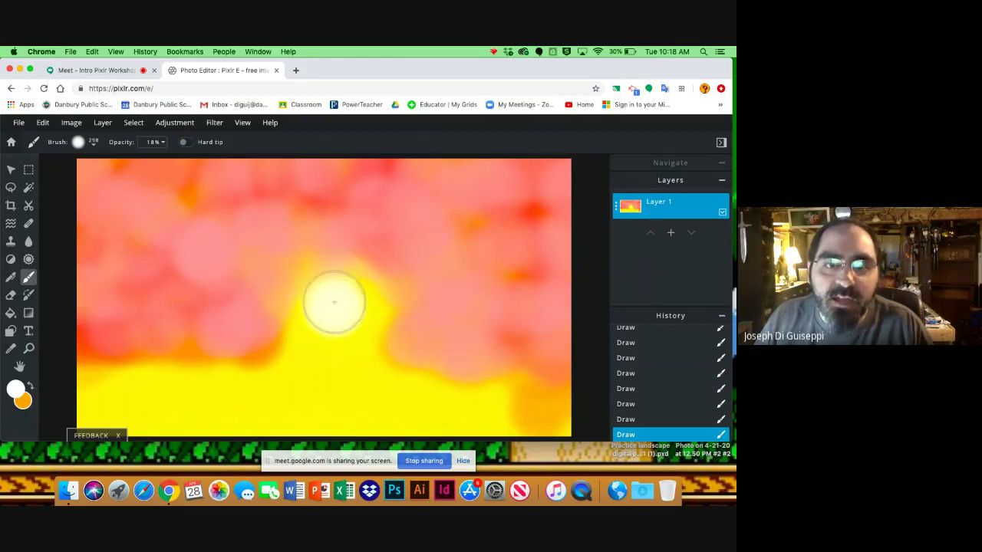
# Build up the white sun in the yellow glow, reducing the brush size to 128 px for its centre.
pyautogui.moveTo(337, 307); pyautogui.dragTo(371, 303)
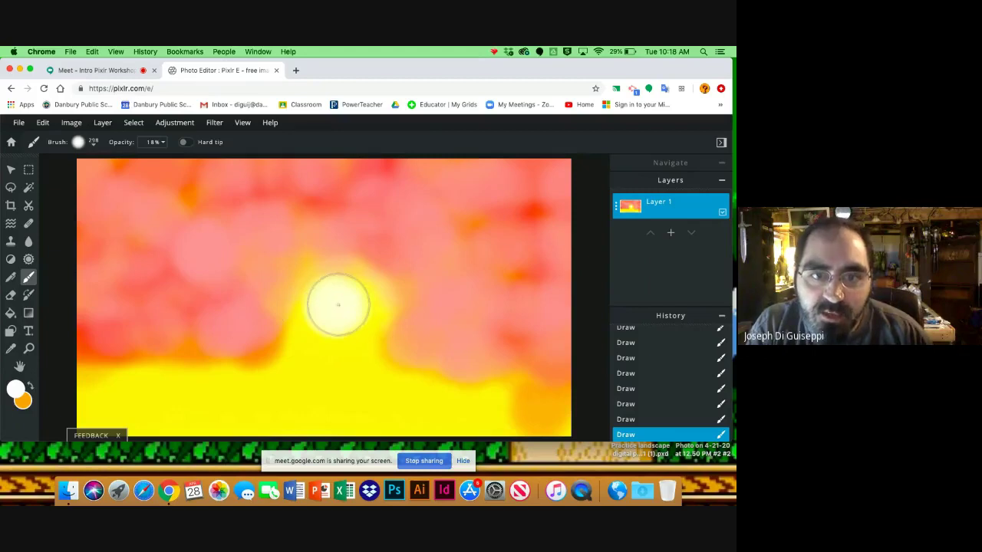
pyautogui.press('[')
pyautogui.press('[')
pyautogui.press('[')
pyautogui.press('[')
pyautogui.press('[')
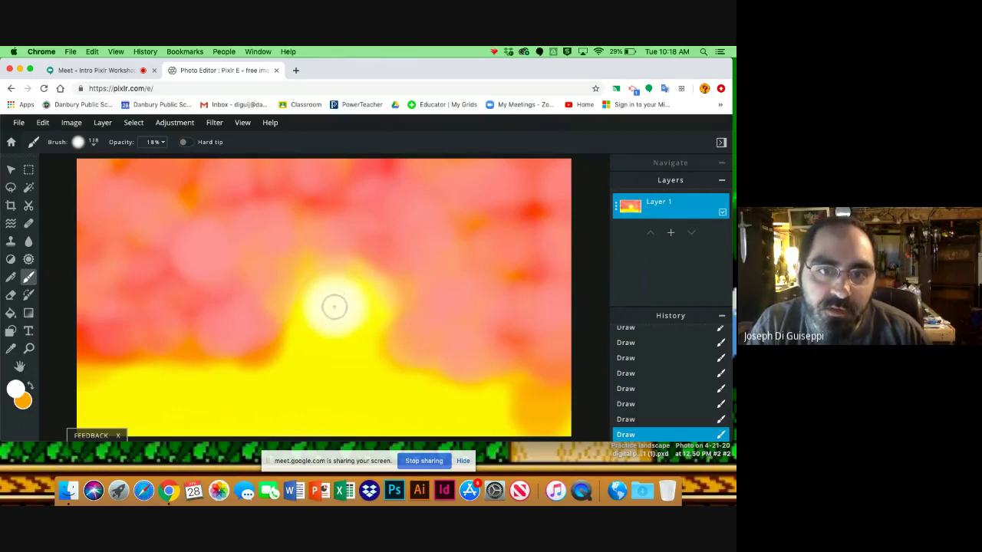
pyautogui.click(95, 146)
pyautogui.click(94, 146)
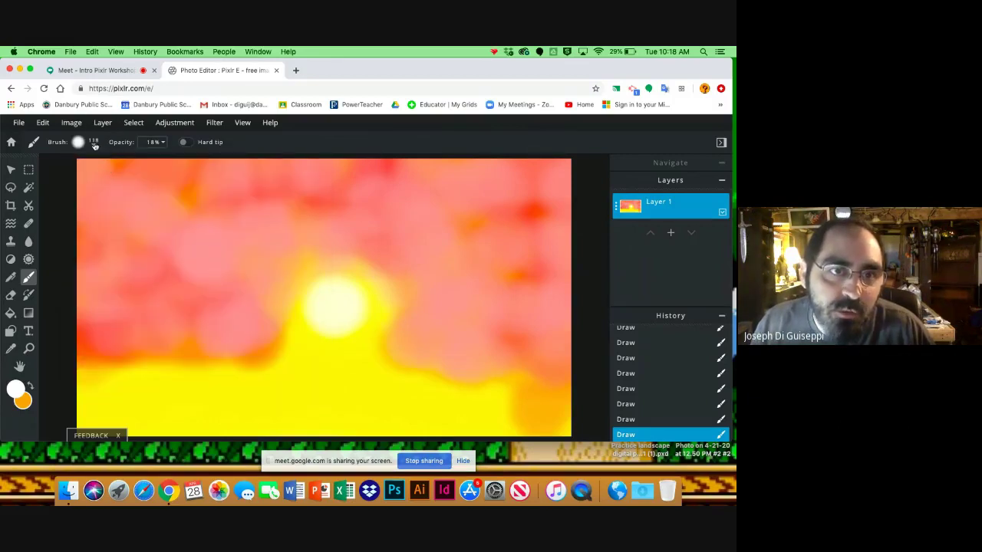
pyautogui.click(94, 144)
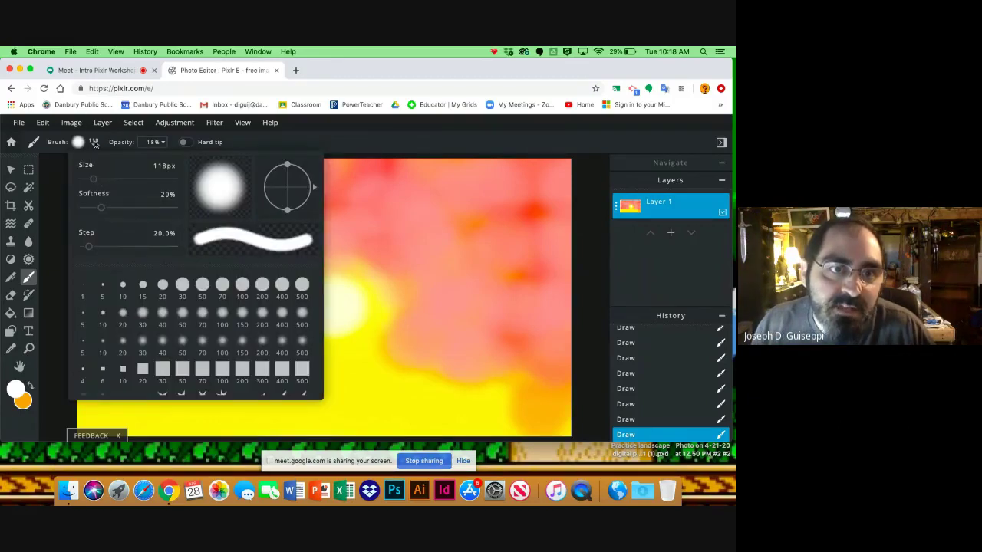
pyautogui.click(95, 144)
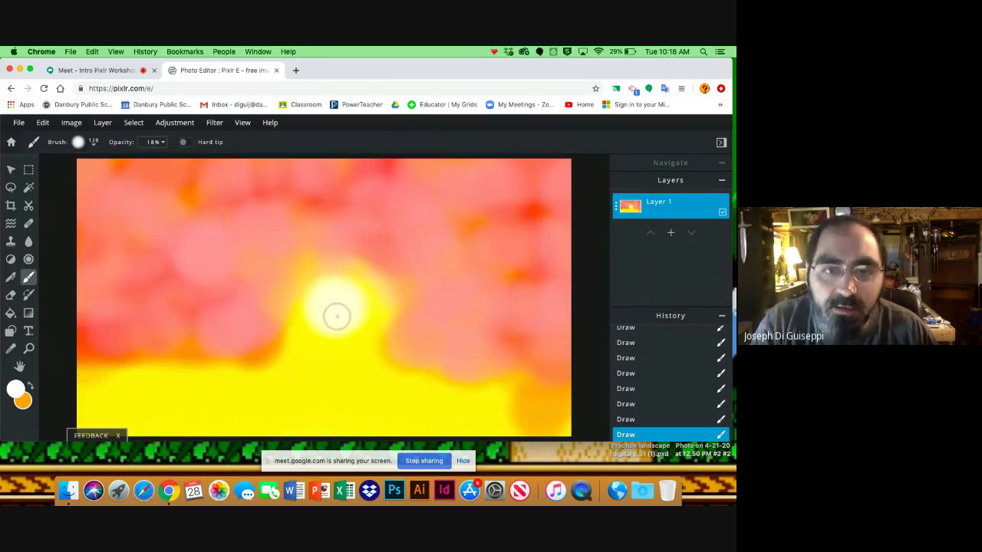
pyautogui.moveTo(346, 311)
pyautogui.mouseDown()
pyautogui.moveTo(335, 289)
pyautogui.moveTo(329, 295)
pyautogui.mouseUp()
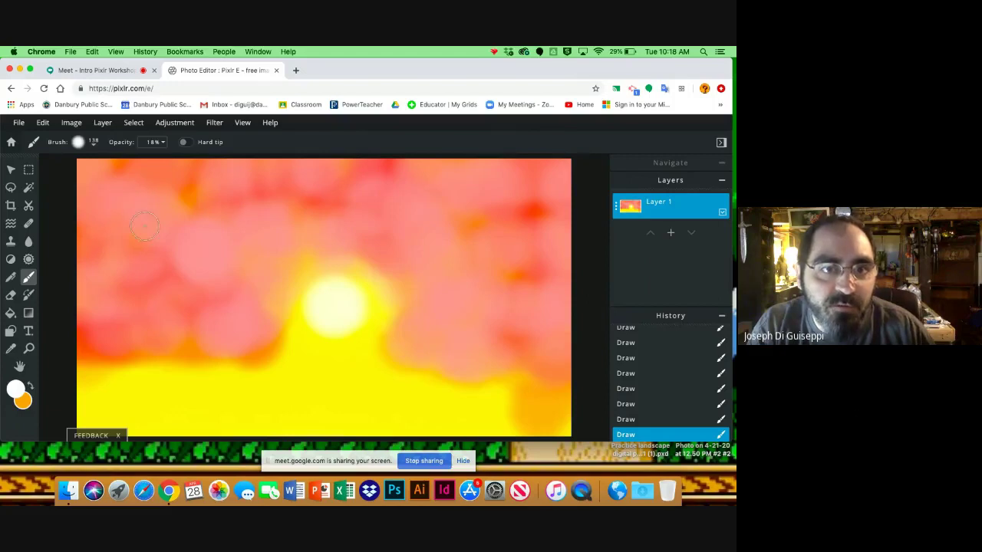
# Enlarge the brush to 158 px and paint a wispy, semi-transparent white cloud in the sky to the left of the sun.
pyautogui.press(']')
pyautogui.press(']')
pyautogui.press(']')
pyautogui.press(']')
pyautogui.press(']')
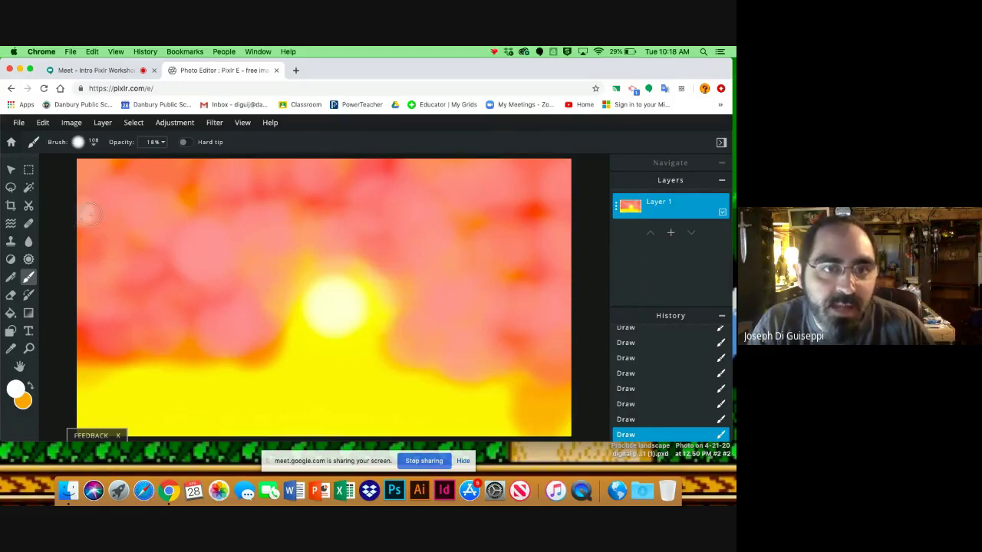
pyautogui.moveTo(92, 218); pyautogui.dragTo(130, 257)
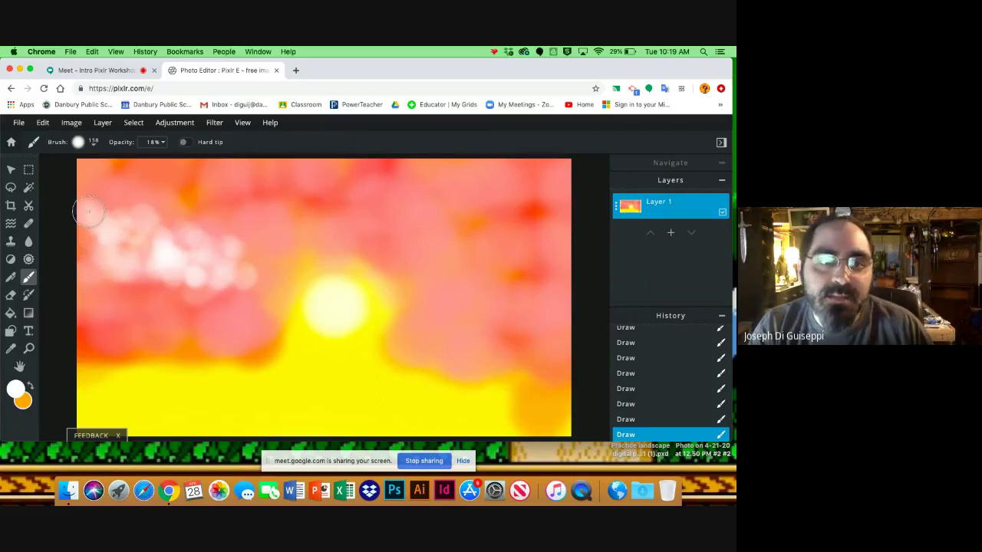
pyautogui.moveTo(122, 277)
pyautogui.mouseDown()
pyautogui.moveTo(215, 285)
pyautogui.moveTo(205, 273)
pyautogui.moveTo(251, 264)
pyautogui.mouseUp()
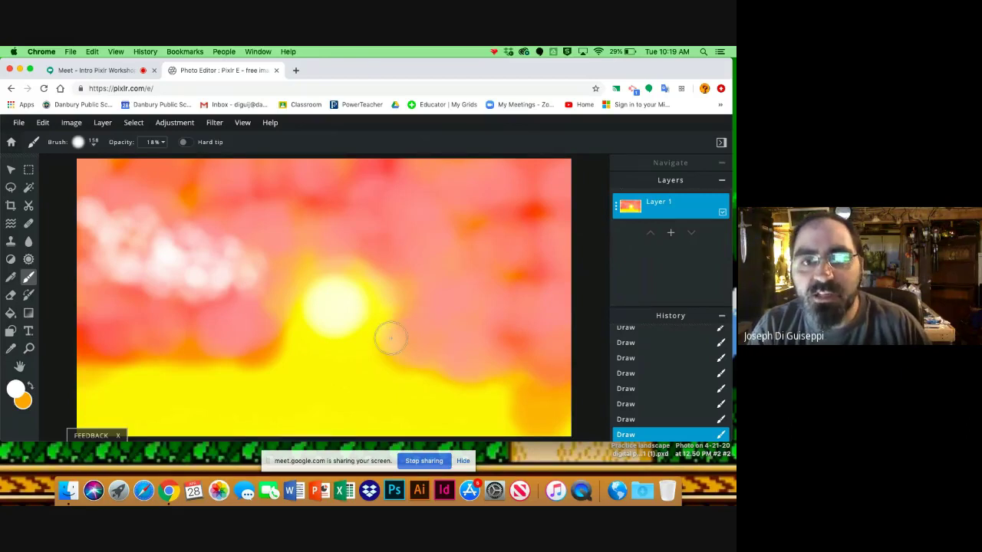
# Paint two more wispy white clouds, one low to the right of the sun and one in the upper right of the sky.
pyautogui.moveTo(390, 338); pyautogui.dragTo(426, 335)
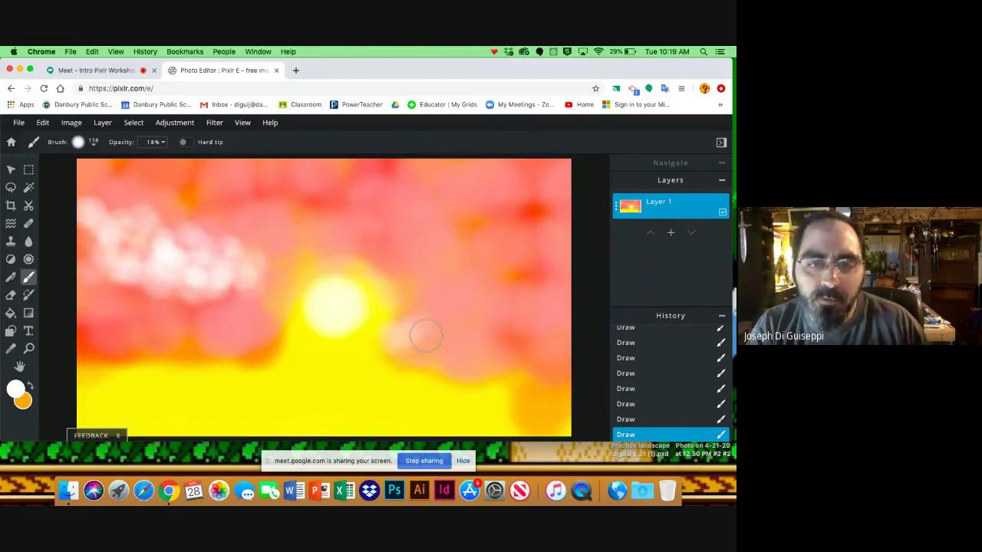
pyautogui.moveTo(426, 335)
pyautogui.mouseDown()
pyautogui.moveTo(450, 286)
pyautogui.moveTo(438, 307)
pyautogui.moveTo(449, 329)
pyautogui.moveTo(476, 313)
pyautogui.moveTo(456, 311)
pyautogui.moveTo(471, 333)
pyautogui.moveTo(407, 335)
pyautogui.moveTo(437, 342)
pyautogui.moveTo(513, 316)
pyautogui.moveTo(471, 340)
pyautogui.moveTo(518, 347)
pyautogui.moveTo(539, 338)
pyautogui.moveTo(496, 315)
pyautogui.mouseUp()
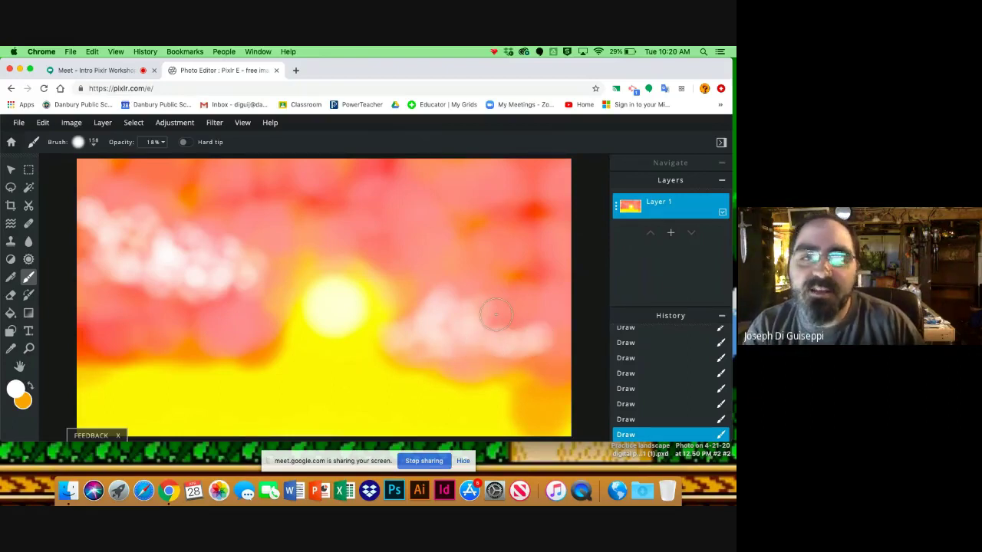
pyautogui.moveTo(548, 188); pyautogui.dragTo(376, 218)
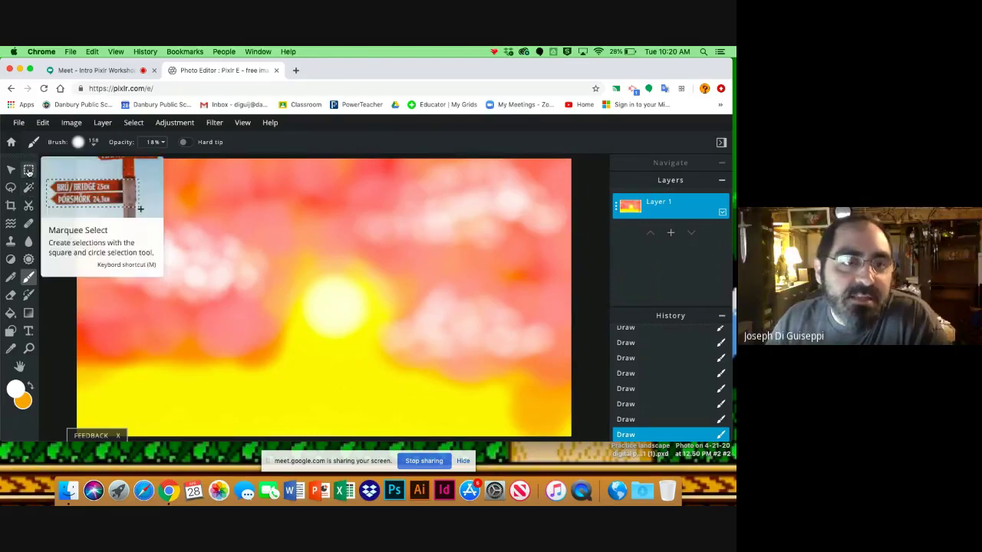
# Make a full-width rectangular selection from the lower part of the sun to the canvas bottom and sample pink from the sky.
pyautogui.click(28, 170)
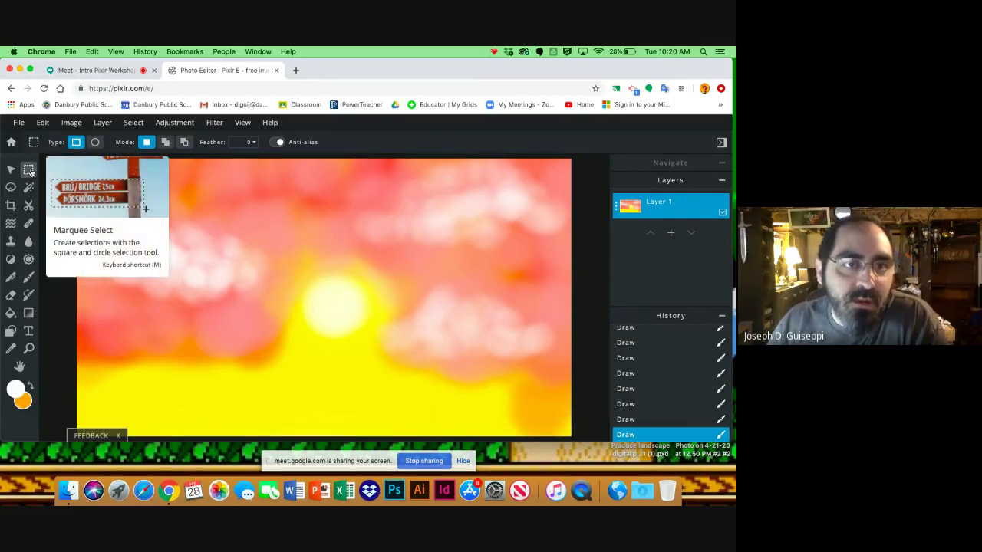
pyautogui.moveTo(73, 321)
pyautogui.mouseDown()
pyautogui.moveTo(153, 360)
pyautogui.moveTo(582, 438)
pyautogui.mouseUp()
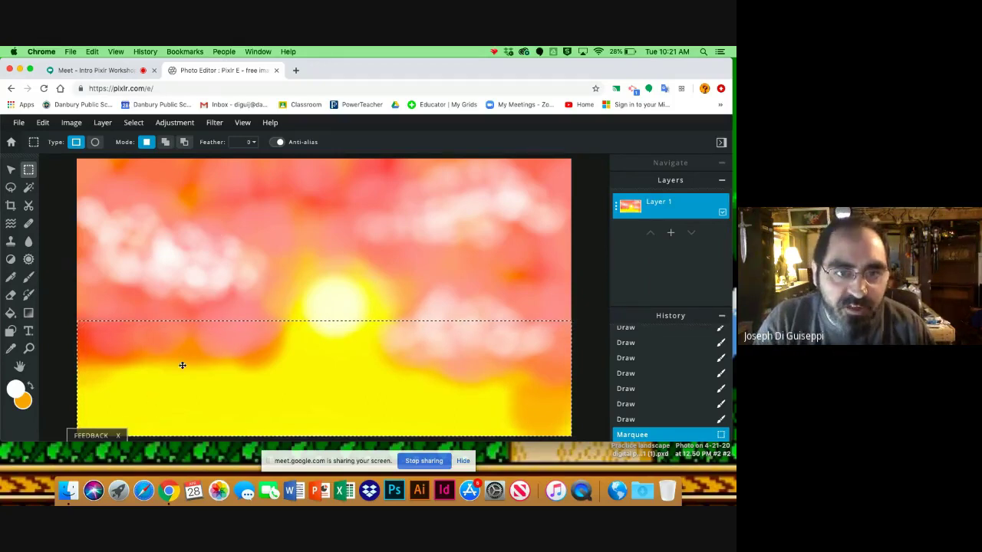
pyautogui.click(29, 277)
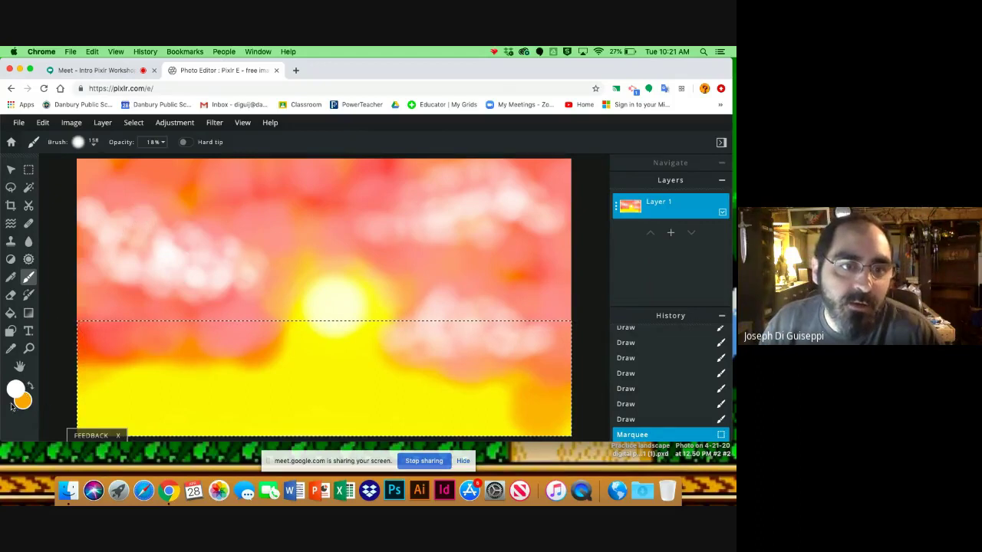
pyautogui.click(10, 349)
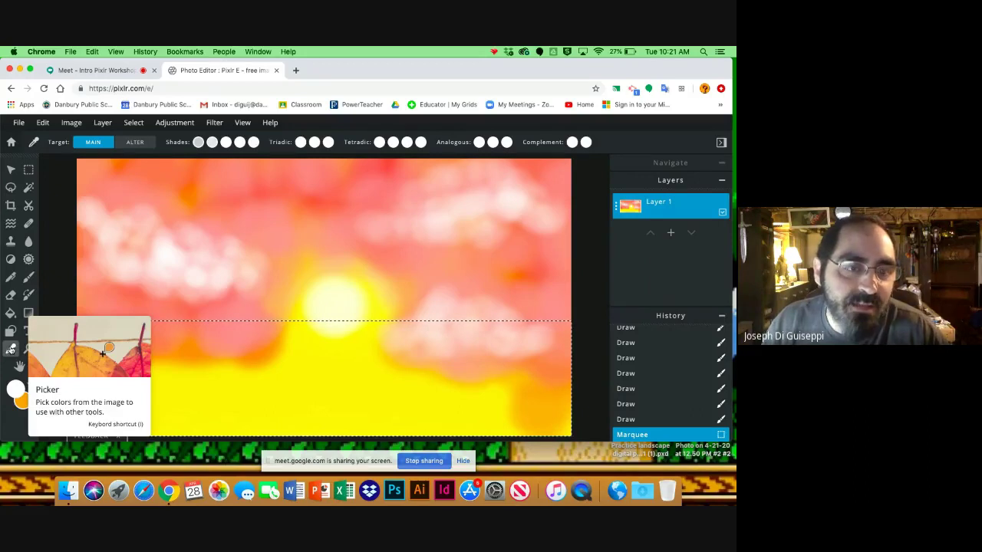
pyautogui.click(492, 315)
# Cover the whole selected area with the sampled pink, using the brush at 100% opacity.
pyautogui.press('b')
pyautogui.moveTo(491, 330); pyautogui.dragTo(438, 315)
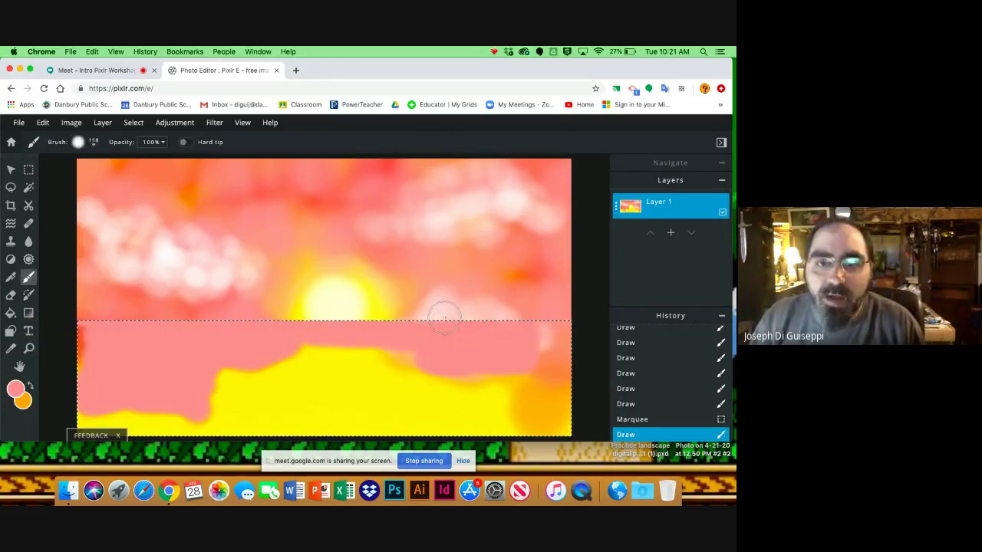
pyautogui.moveTo(587, 335)
pyautogui.mouseDown()
pyautogui.moveTo(564, 351)
pyautogui.moveTo(549, 425)
pyautogui.moveTo(580, 433)
pyautogui.moveTo(556, 421)
pyautogui.moveTo(455, 417)
pyautogui.moveTo(513, 387)
pyautogui.mouseUp()
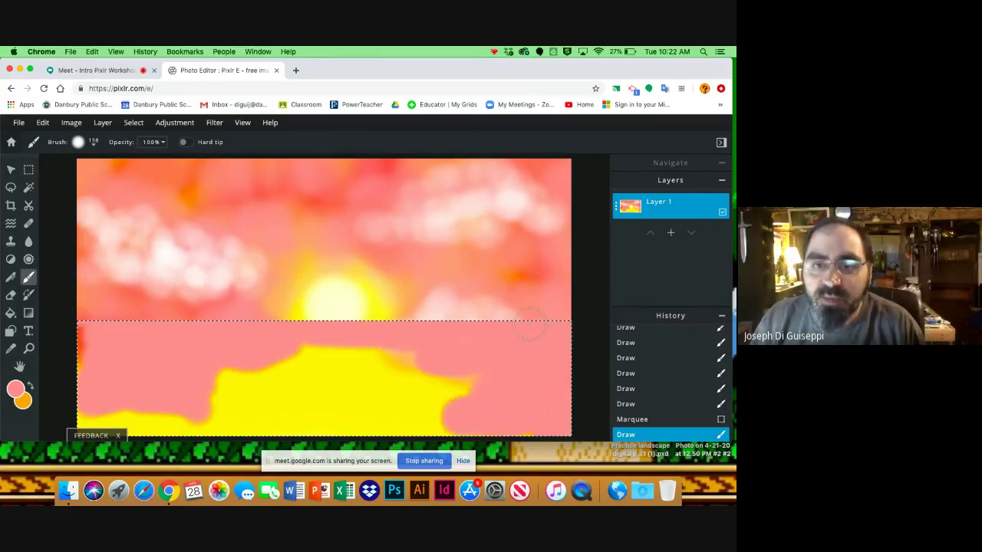
pyautogui.moveTo(451, 349)
pyautogui.mouseDown()
pyautogui.moveTo(399, 411)
pyautogui.moveTo(459, 435)
pyautogui.mouseUp()
pyautogui.moveTo(380, 427)
pyautogui.mouseDown()
pyautogui.moveTo(157, 445)
pyautogui.moveTo(76, 422)
pyautogui.moveTo(168, 403)
pyautogui.moveTo(130, 393)
pyautogui.mouseUp()
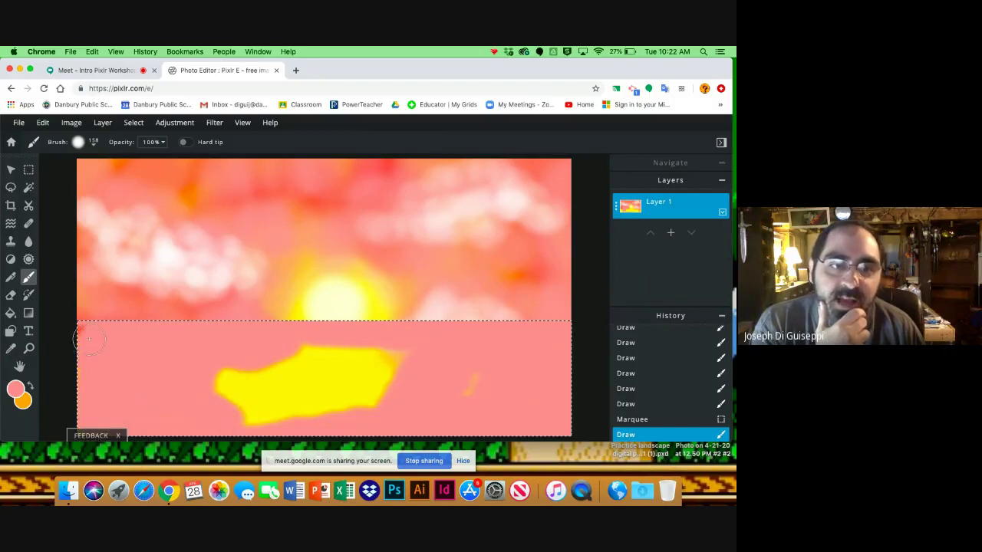
pyautogui.moveTo(256, 415)
pyautogui.mouseDown()
pyautogui.moveTo(278, 411)
pyautogui.moveTo(213, 358)
pyautogui.mouseUp()
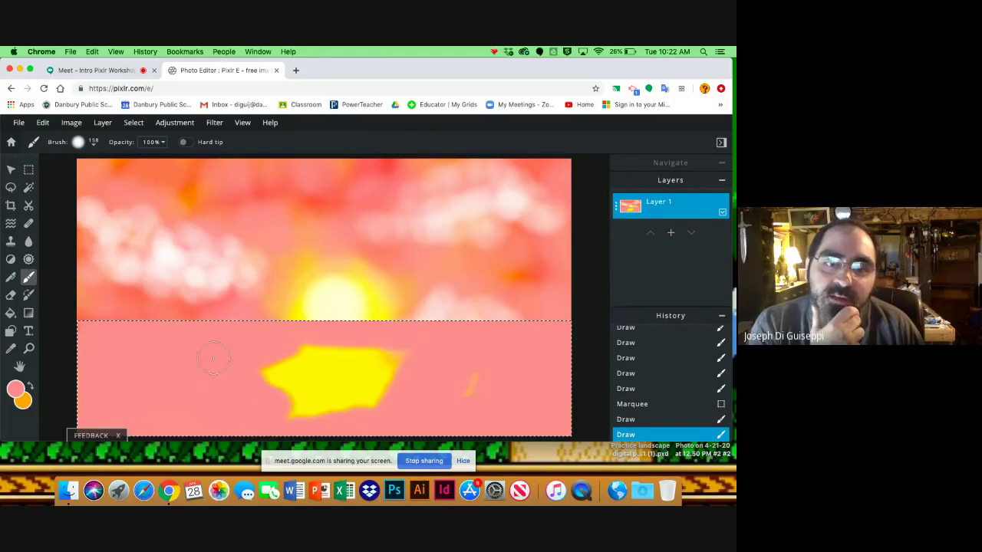
pyautogui.moveTo(297, 346); pyautogui.dragTo(448, 376)
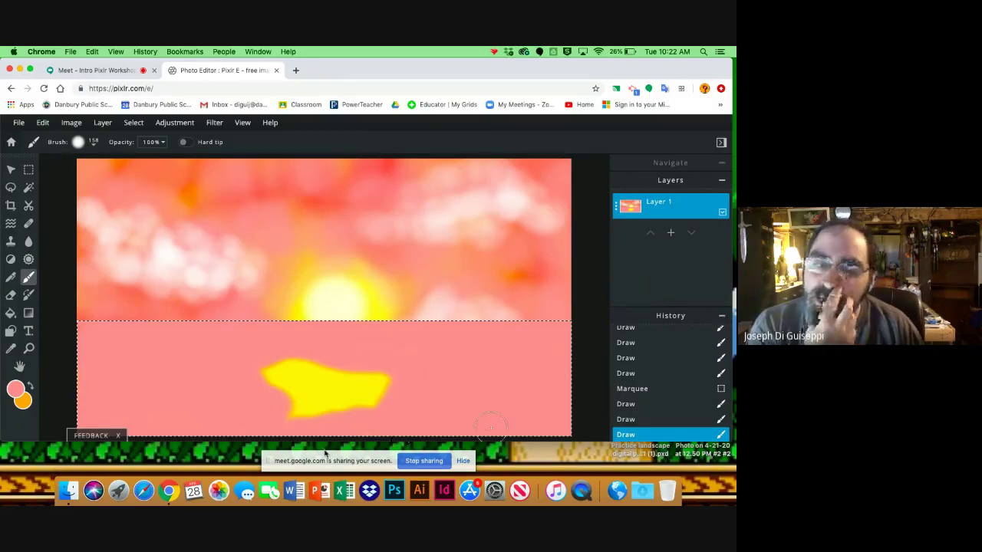
pyautogui.moveTo(326, 327); pyautogui.dragTo(324, 350)
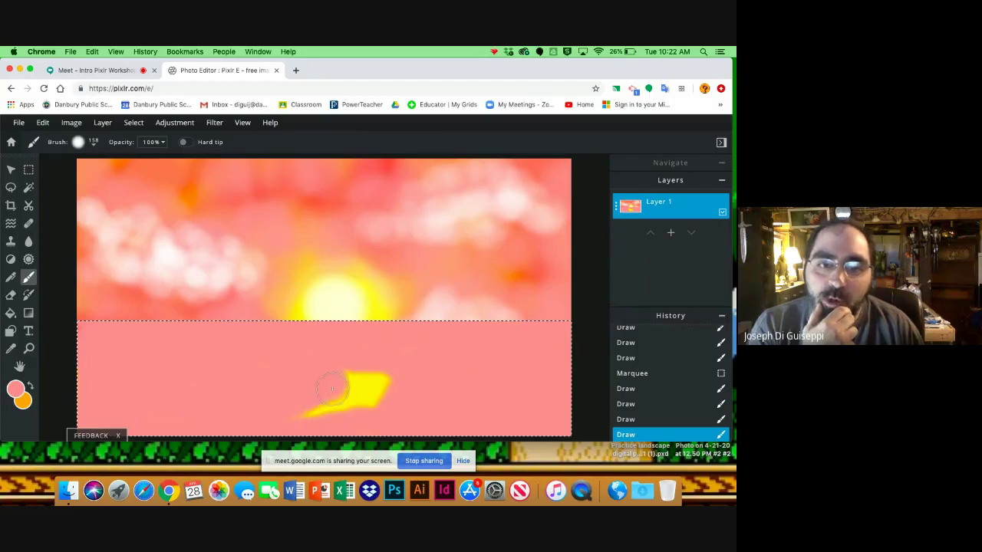
pyautogui.moveTo(361, 397)
pyautogui.mouseDown()
pyautogui.moveTo(333, 405)
pyautogui.moveTo(398, 369)
pyautogui.mouseUp()
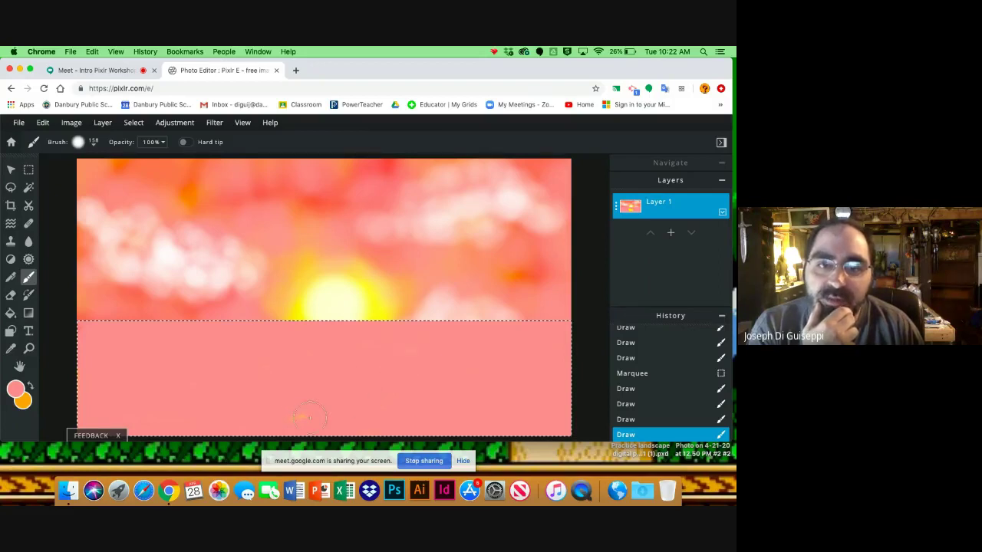
pyautogui.click(305, 391)
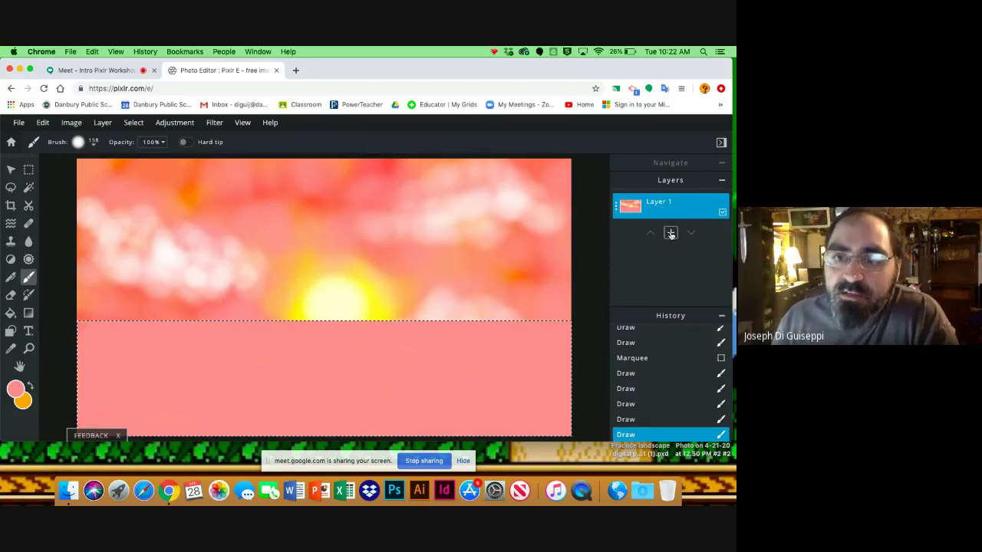
# Add an empty layer above the painted background and keep it active.
pyautogui.click(671, 233)
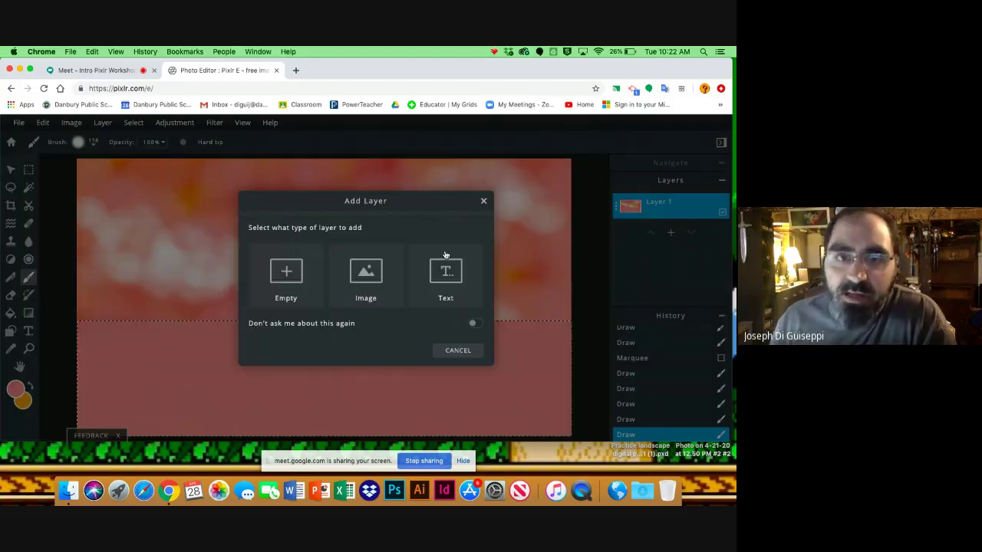
pyautogui.click(284, 272)
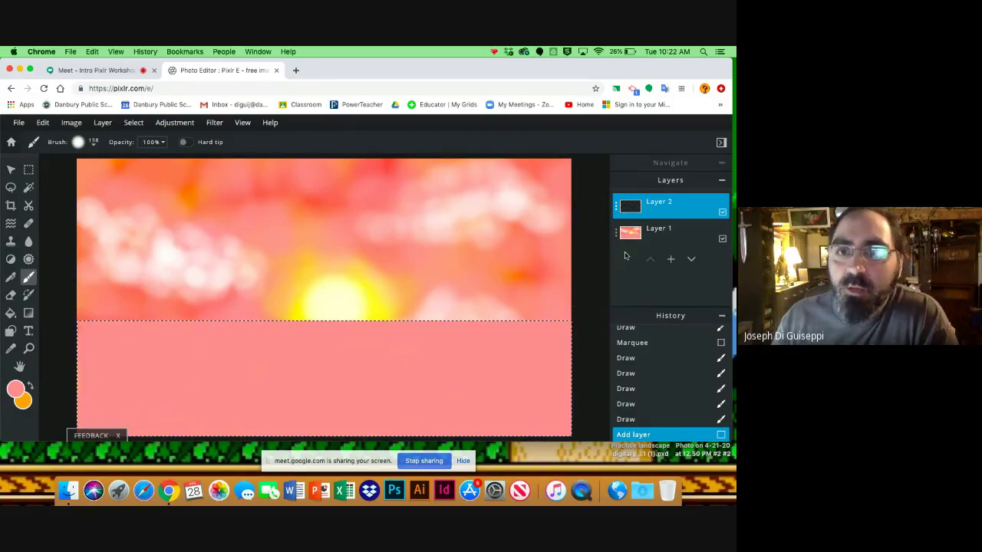
pyautogui.click(666, 230)
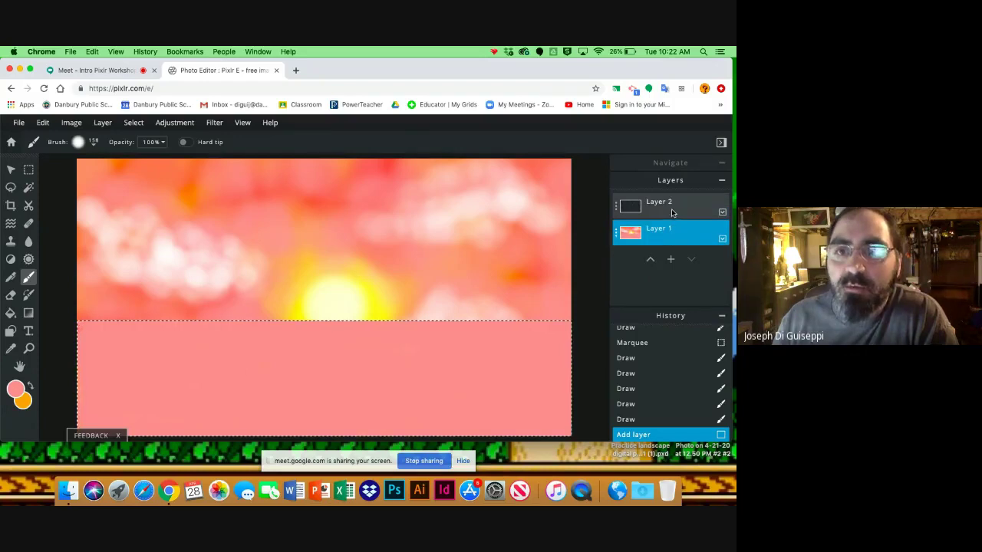
pyautogui.click(672, 212)
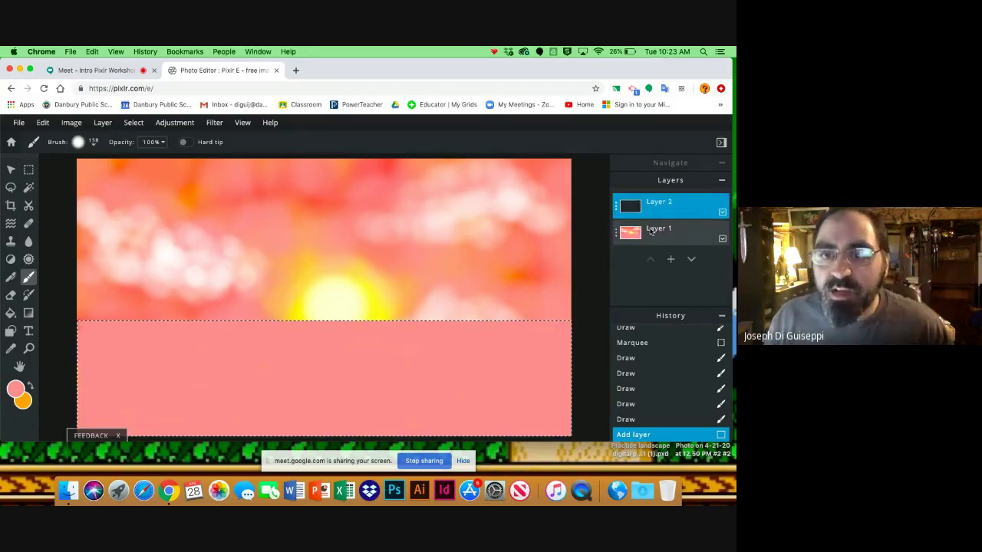
# Rename the painted background layer as "sky".
pyautogui.doubleClick(651, 231)
pyautogui.tripleClick(556, 213)
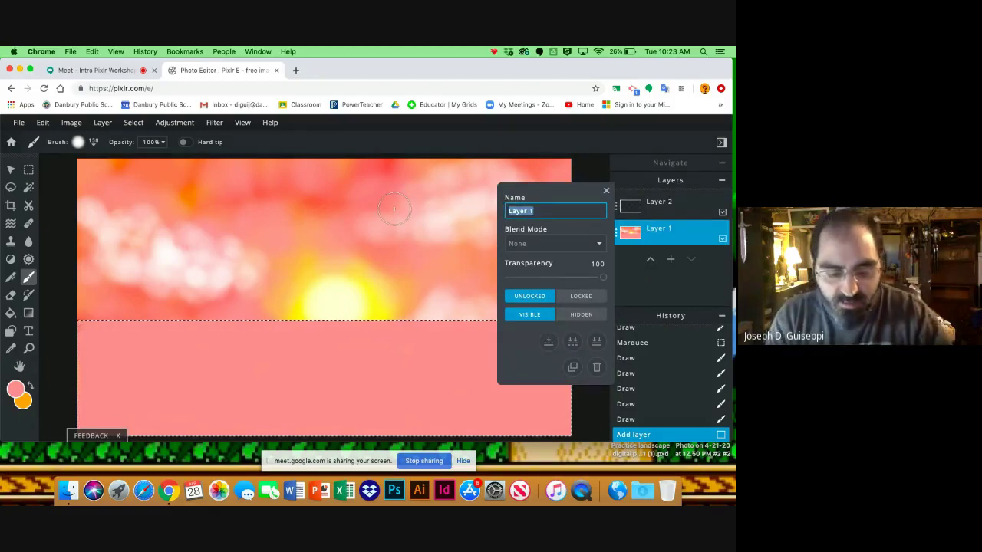
pyautogui.write('sky')
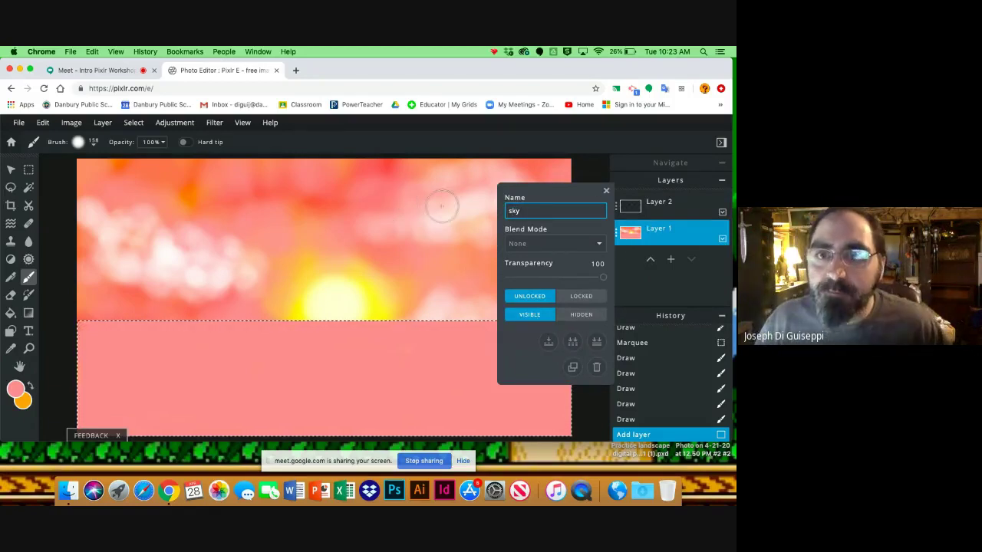
pyautogui.click(607, 192)
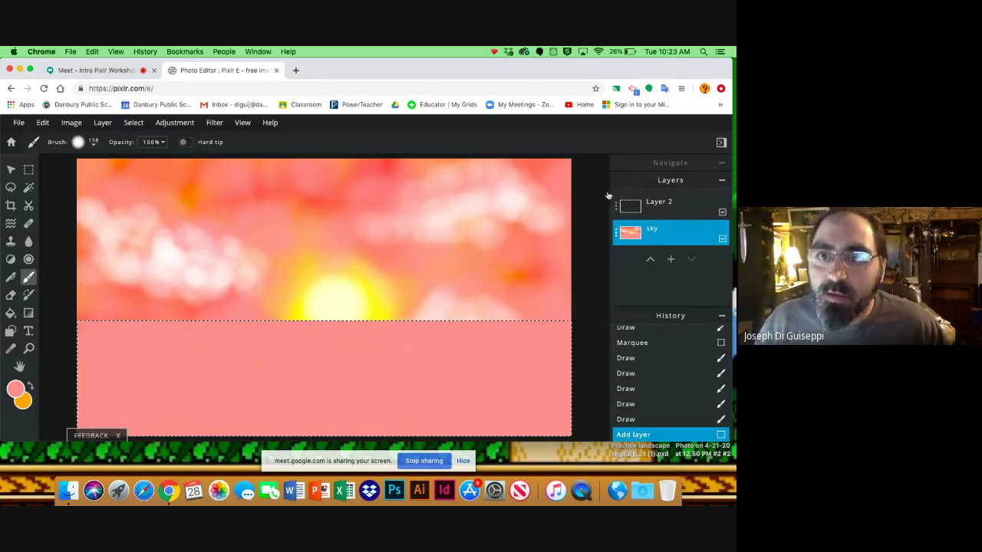
# Rename the empty upper layer as "water".
pyautogui.click(670, 207)
pyautogui.doubleClick(670, 207)
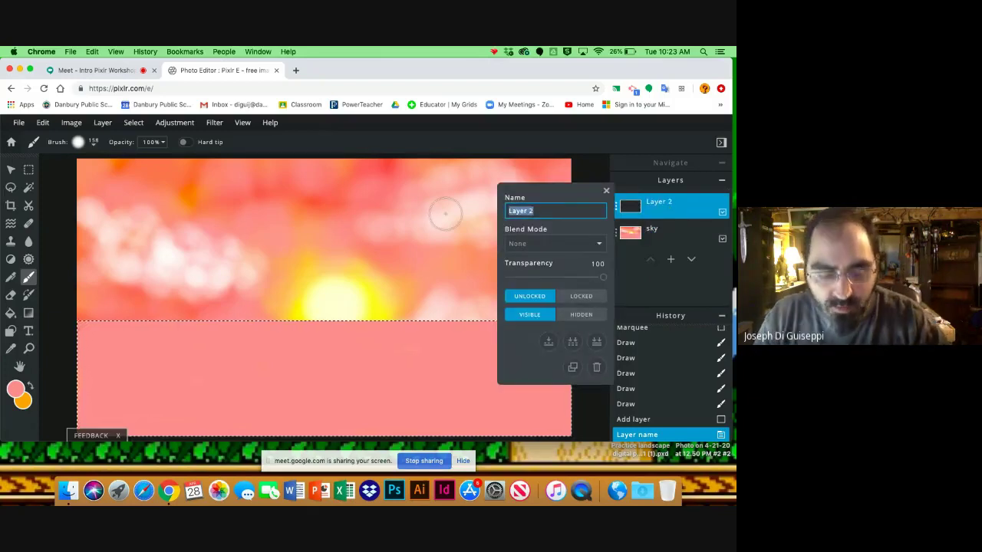
pyautogui.write('water')
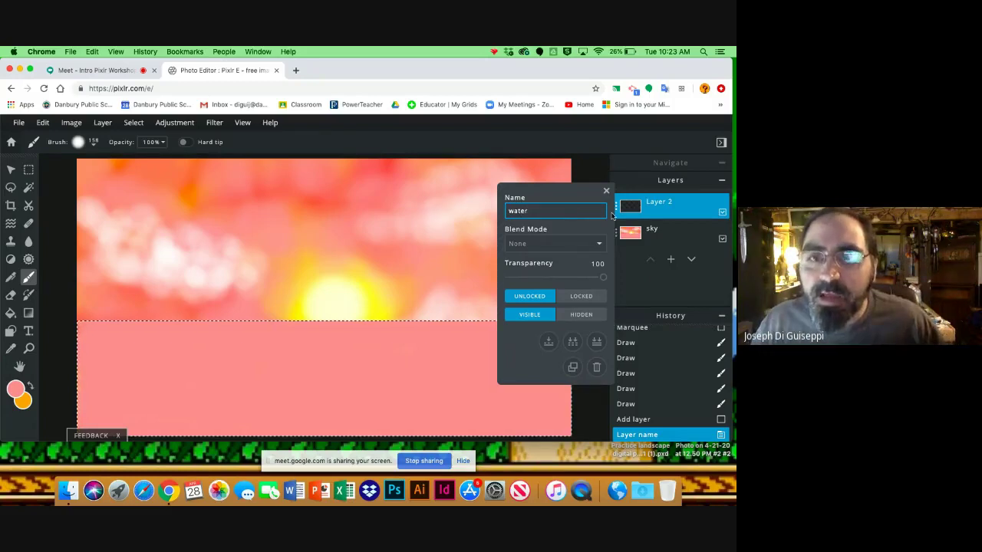
pyautogui.click(606, 192)
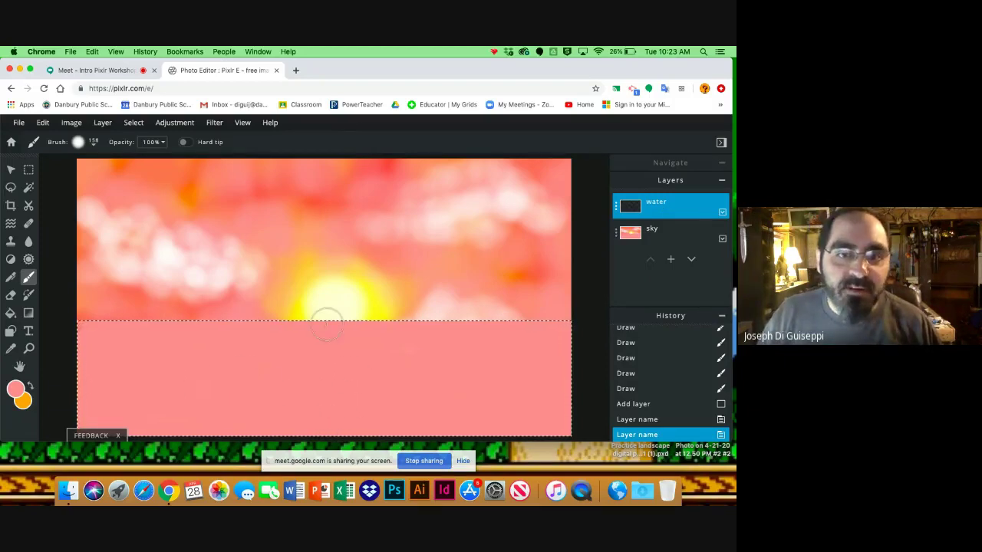
# Paint a loose yellow sun reflection below the horizon, using yellow sampled from the sun's edge and 20% brush opacity.
pyautogui.press('i')
pyautogui.click(304, 304)
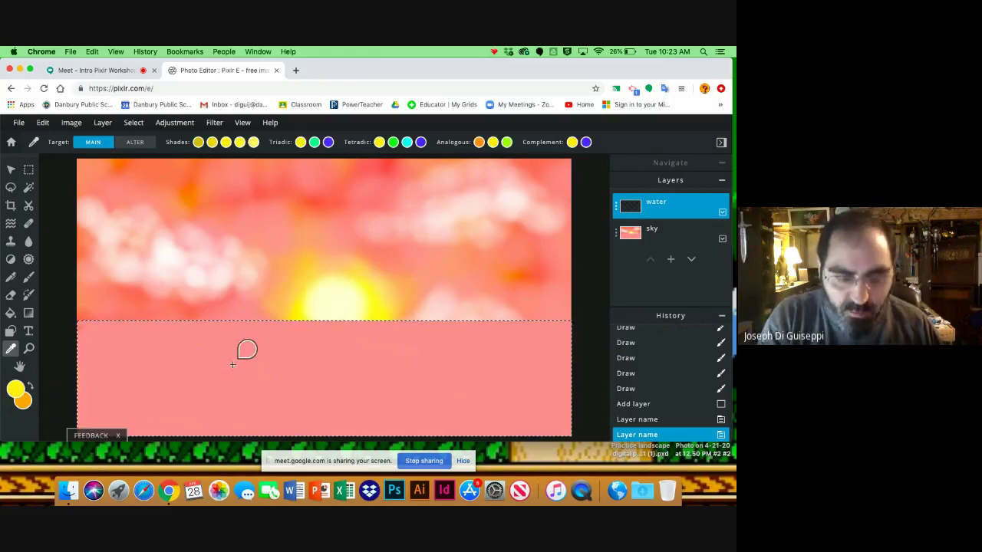
pyautogui.press('b')
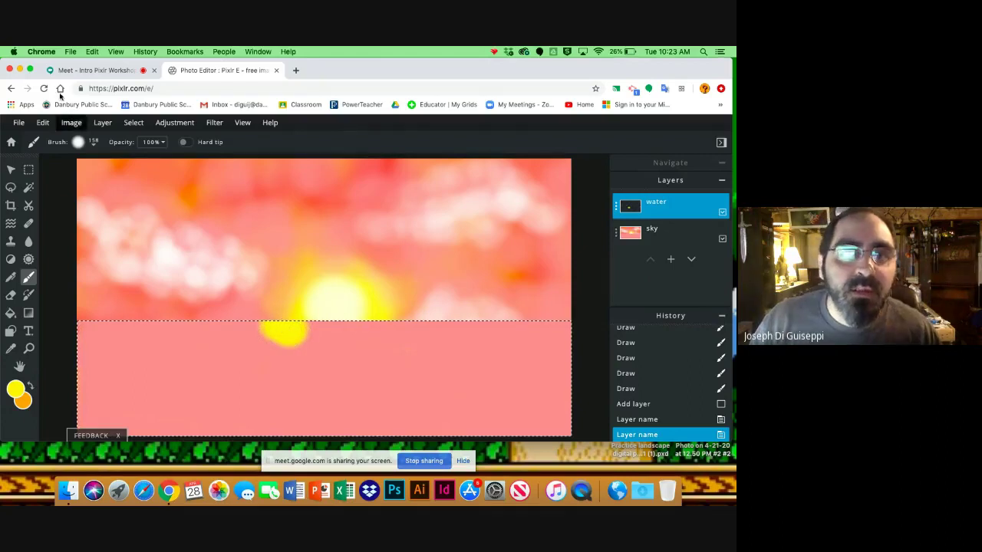
pyautogui.click(151, 142)
pyautogui.moveTo(102, 164); pyautogui.dragTo(95, 160)
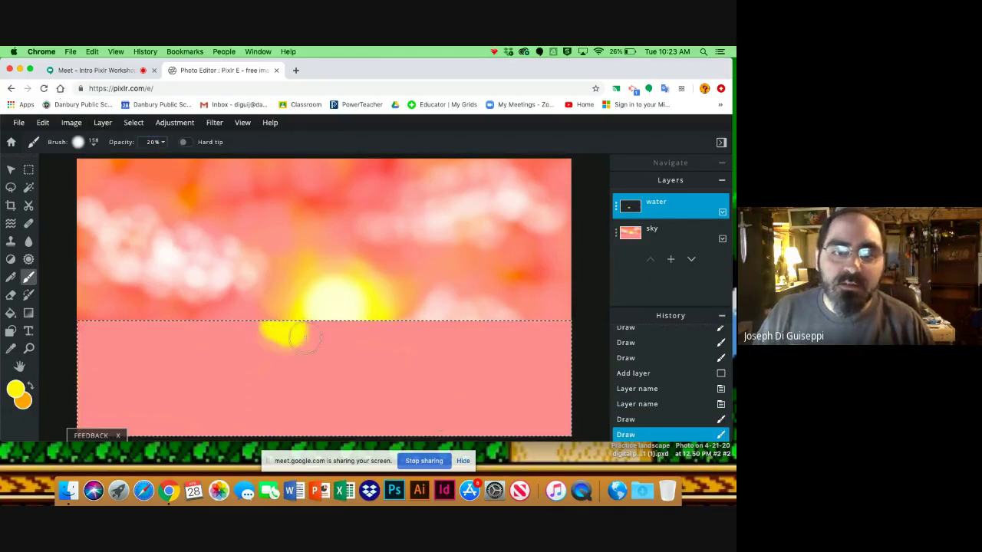
pyautogui.moveTo(347, 329); pyautogui.dragTo(320, 331)
pyautogui.moveTo(386, 346)
pyautogui.mouseDown()
pyautogui.moveTo(356, 343)
pyautogui.moveTo(397, 324)
pyautogui.moveTo(353, 319)
pyautogui.moveTo(371, 284)
pyautogui.mouseUp()
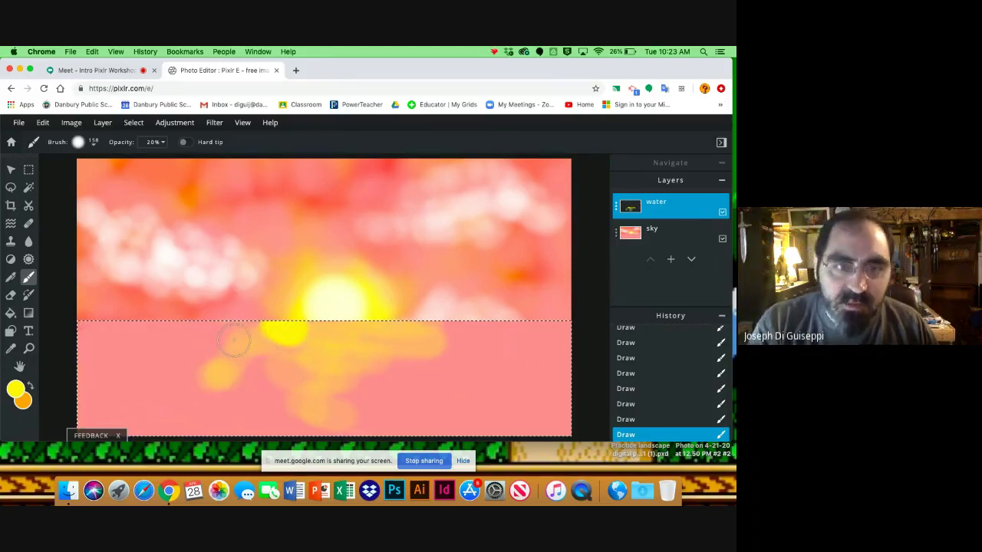
# Soften the bright yellow patch just below the horizon by brushing over it with pink and salmon tones sampled from the painting.
pyautogui.keyDown('alt'); pyautogui.click(208, 320); pyautogui.keyUp('alt')
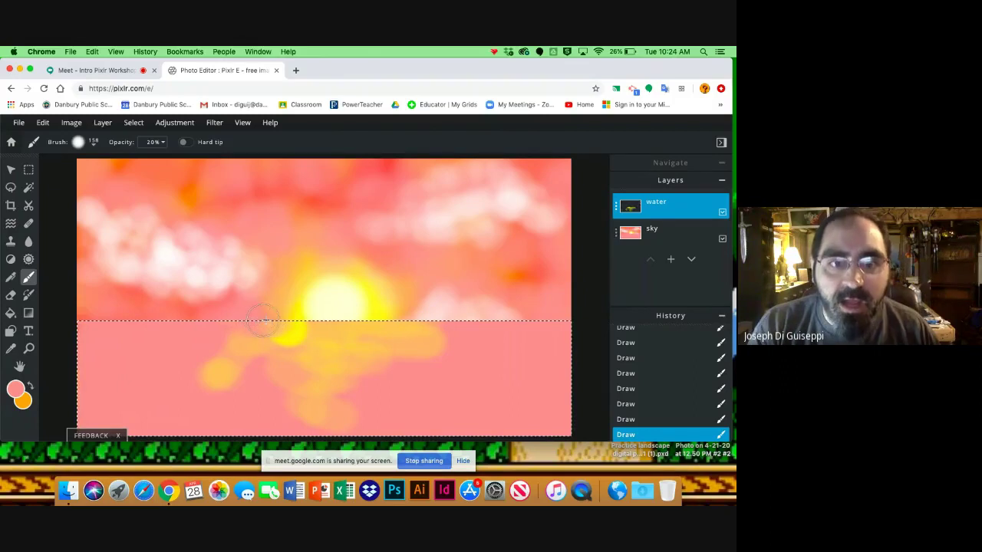
pyautogui.press('alt')
pyautogui.keyDown('alt'); pyautogui.click(343, 300); pyautogui.keyUp('alt')
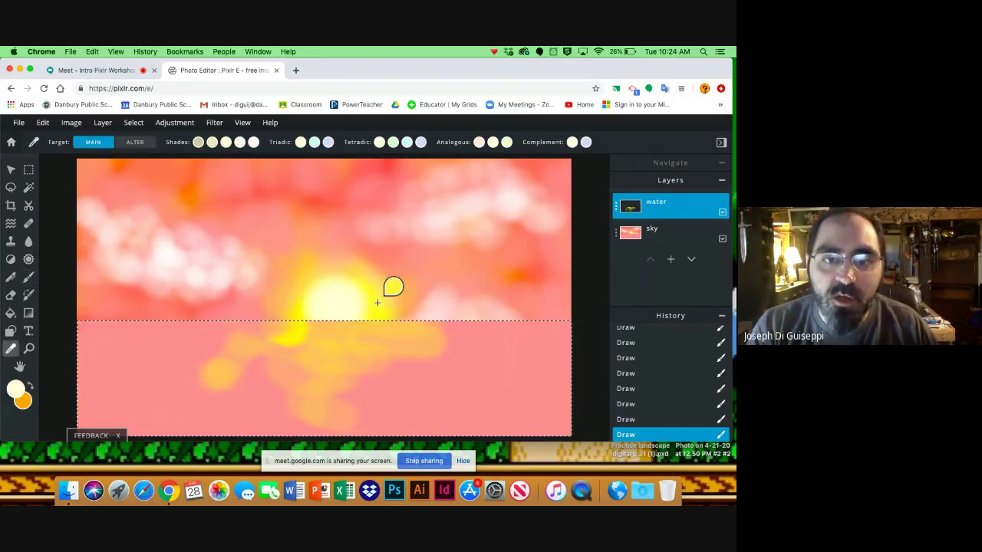
pyautogui.keyDown('alt'); pyautogui.click(377, 296); pyautogui.keyUp('alt')
pyautogui.keyDown('alt'); pyautogui.click(404, 271); pyautogui.keyUp('alt')
pyautogui.keyDown('alt'); pyautogui.click(402, 273); pyautogui.keyUp('alt')
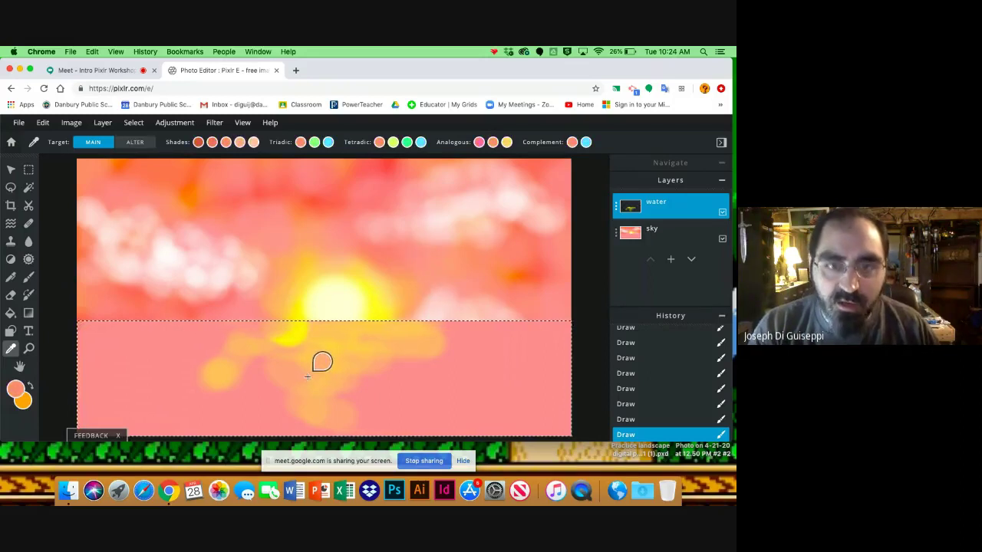
pyautogui.press('b')
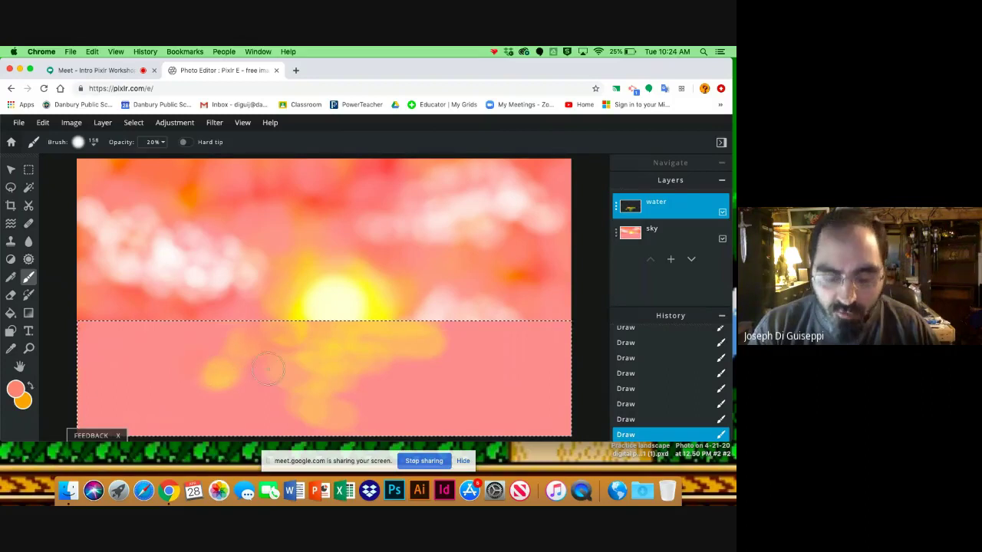
# Sample yellow from the sun again and widen the reflection down through the centre of the water.
pyautogui.press('i')
pyautogui.click(372, 306)
pyautogui.press('b')
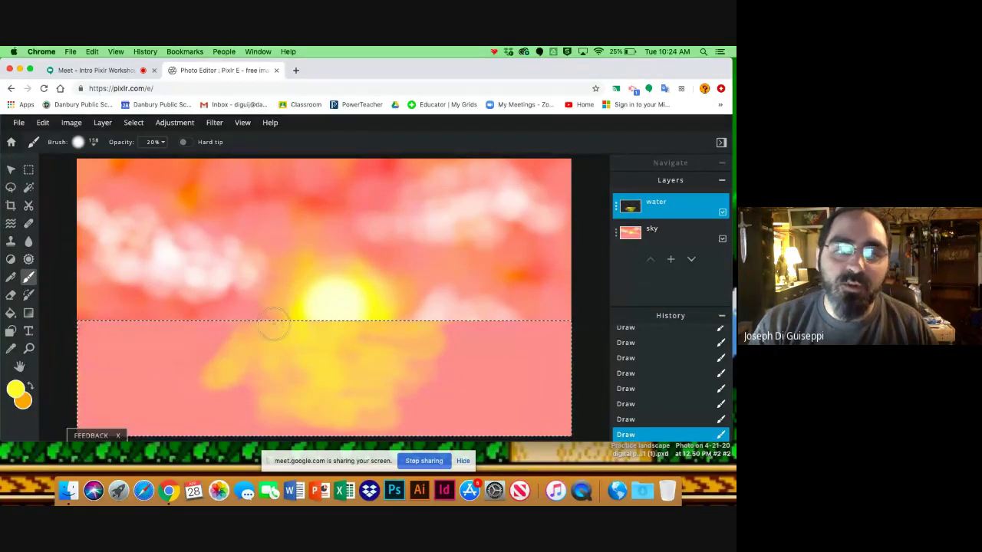
# Sample the red-orange above the sun and brush darker streaks over the water on both sides of the reflection.
pyautogui.press('i')
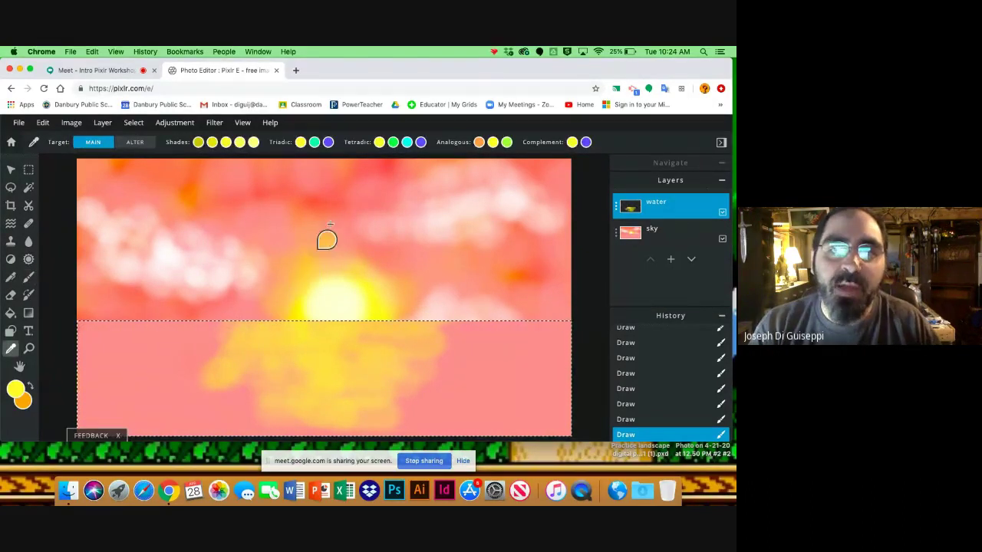
pyautogui.click(317, 201)
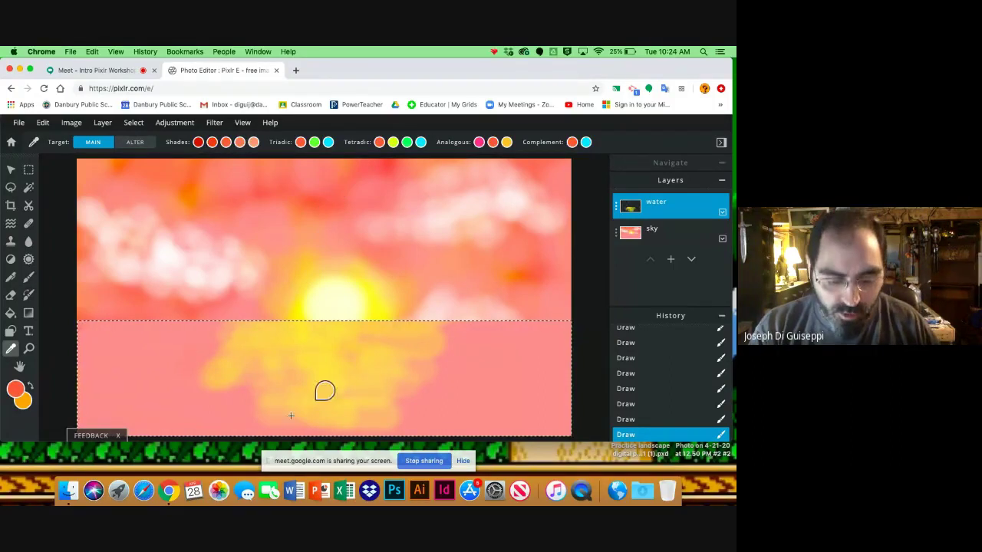
pyautogui.press('b')
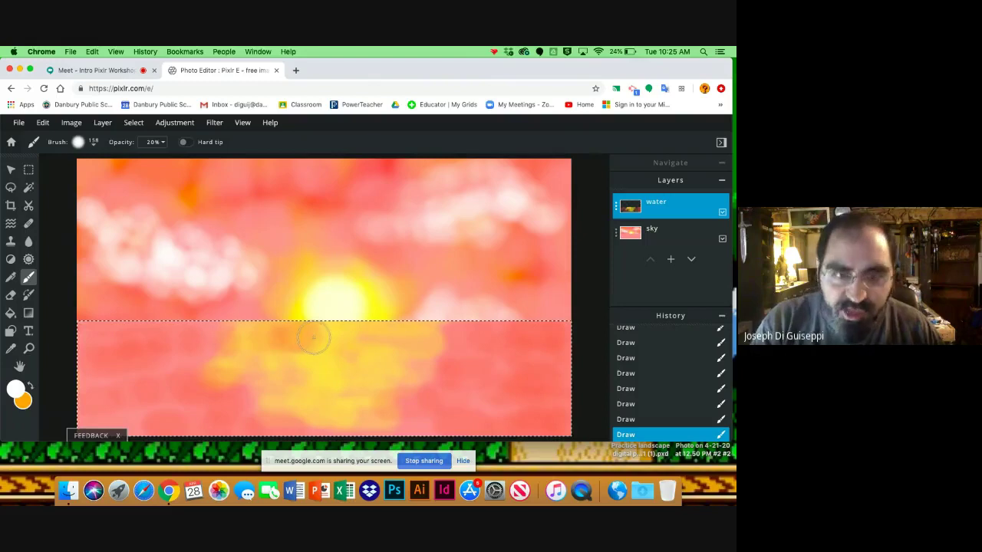
# Paint white cloud reflections and a glittering streak under the sun with a smaller brush, raising the opacity to 45%.
pyautogui.press('[')
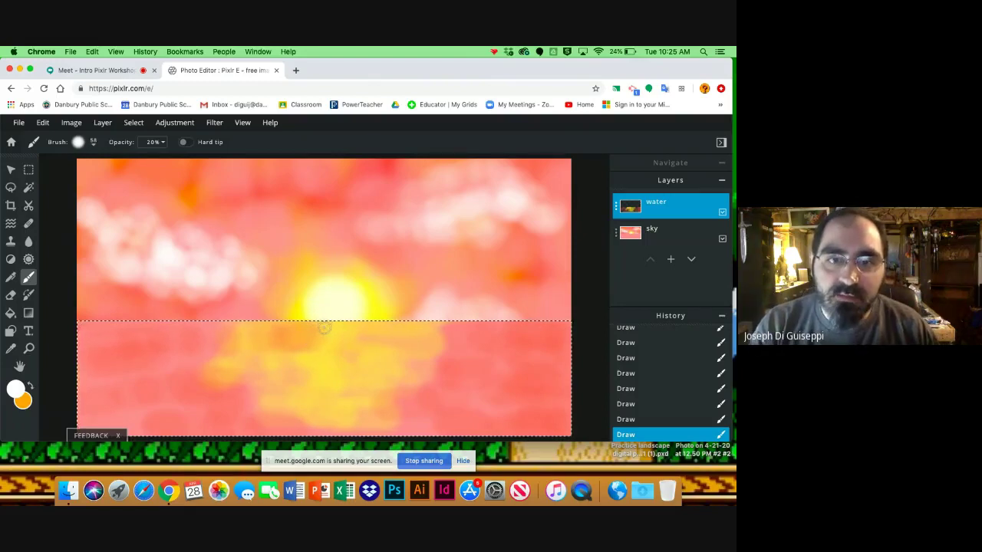
pyautogui.press('[')
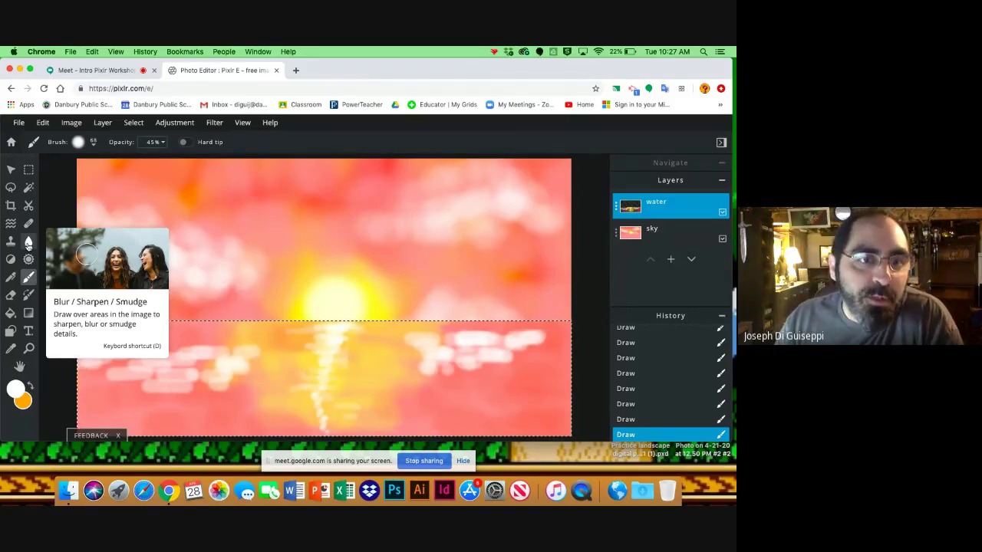
# Soften the white streaks and sun reflection on the water with the Blur tool, using brush size 160 and strength 40.
pyautogui.click(28, 242)
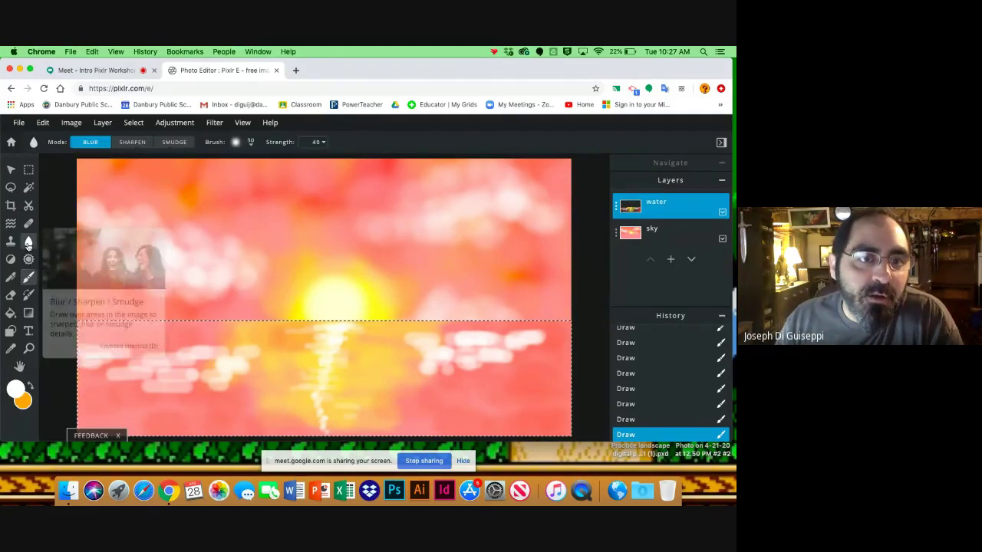
pyautogui.click(172, 143)
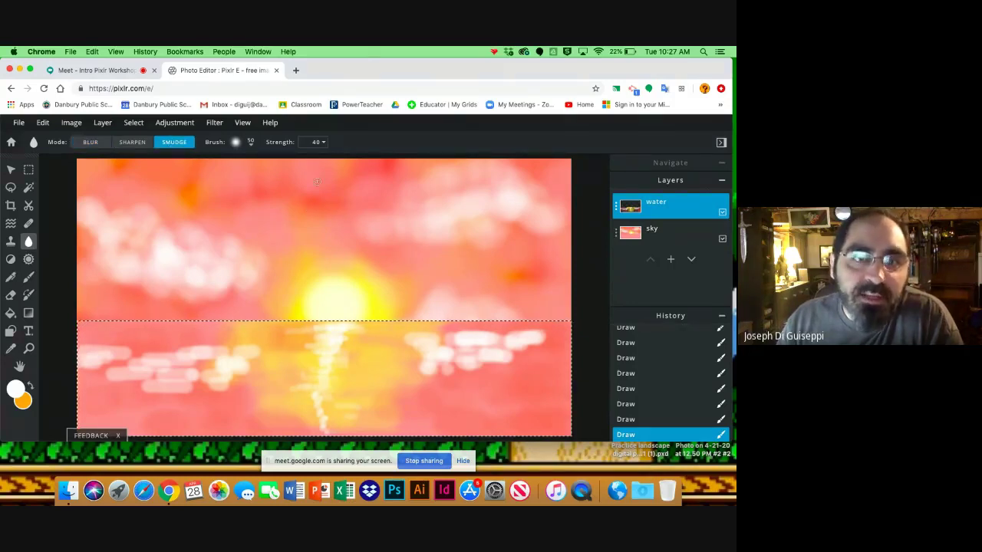
pyautogui.click(92, 145)
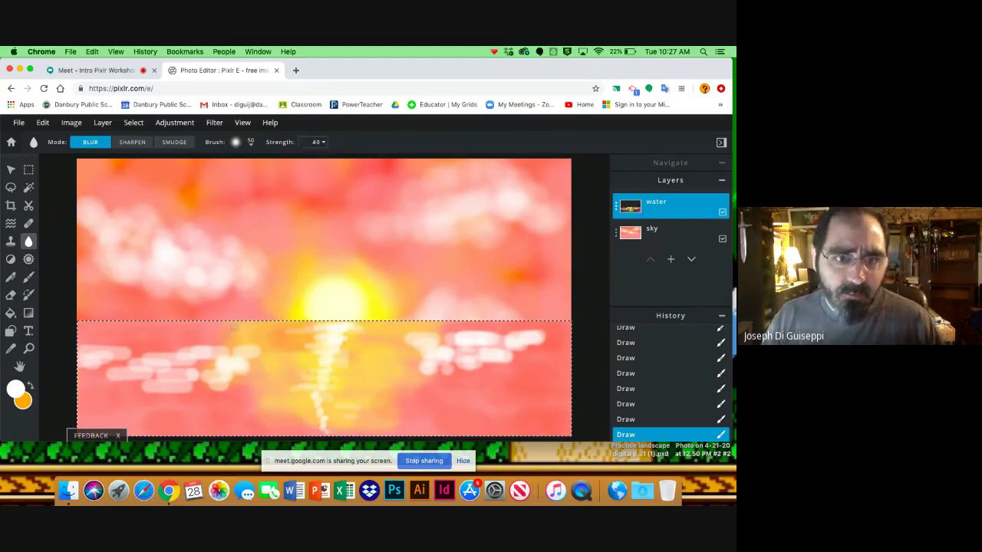
pyautogui.press(']')
pyautogui.press(']')
pyautogui.press(']')
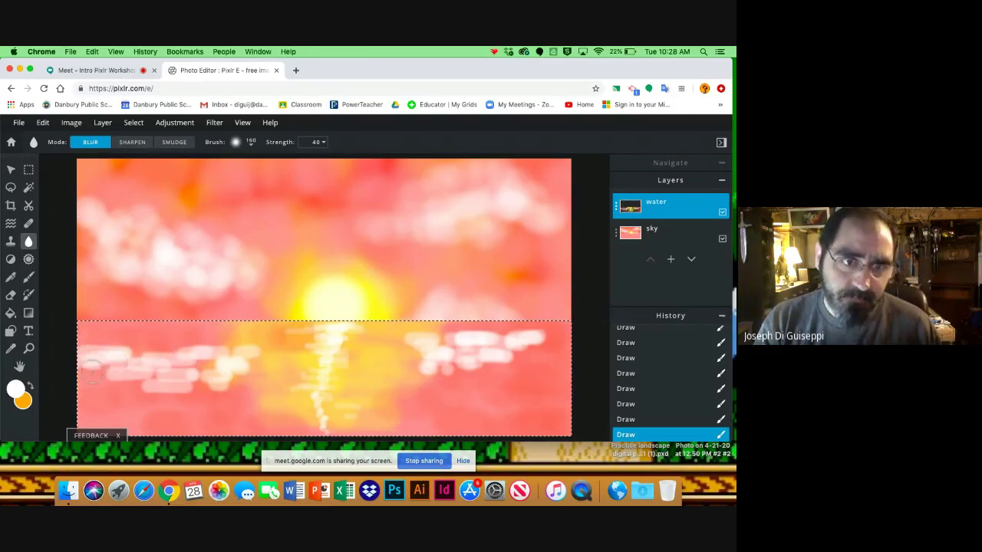
pyautogui.moveTo(166, 379); pyautogui.dragTo(175, 371)
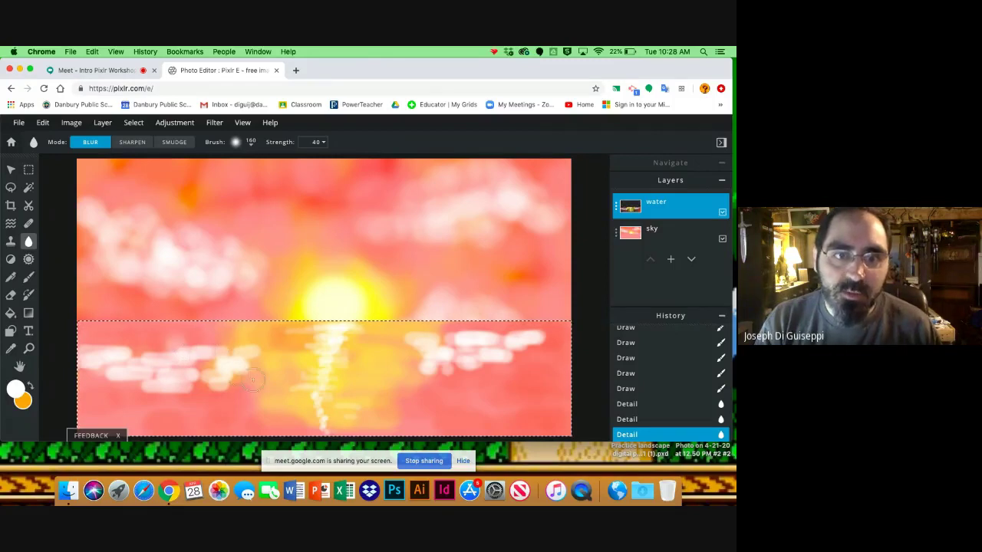
pyautogui.moveTo(259, 384); pyautogui.dragTo(262, 391)
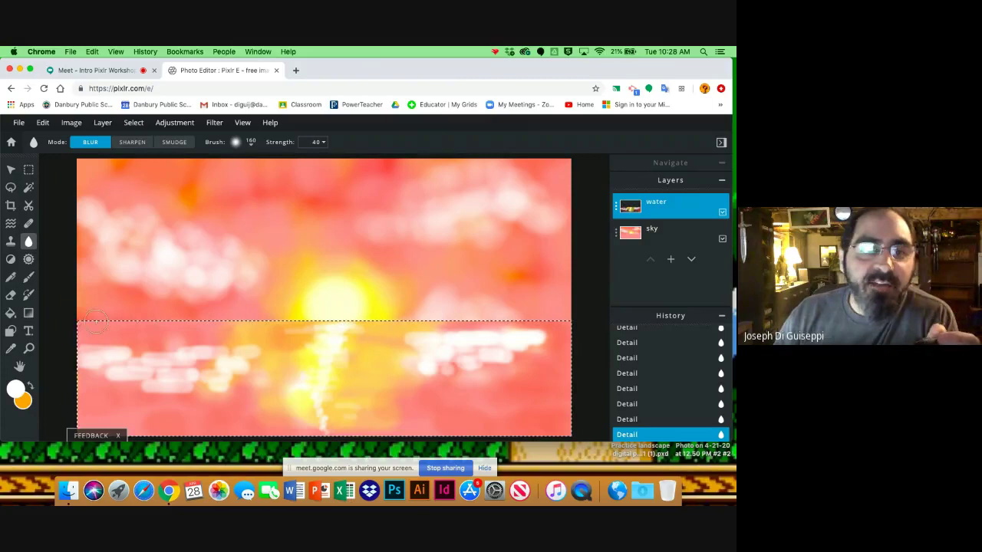
# Compare the painting with the water layer hidden and shown, and clear the selection around the water area.
pyautogui.click(722, 214)
pyautogui.click(722, 214)
pyautogui.click(722, 213)
pyautogui.click(722, 213)
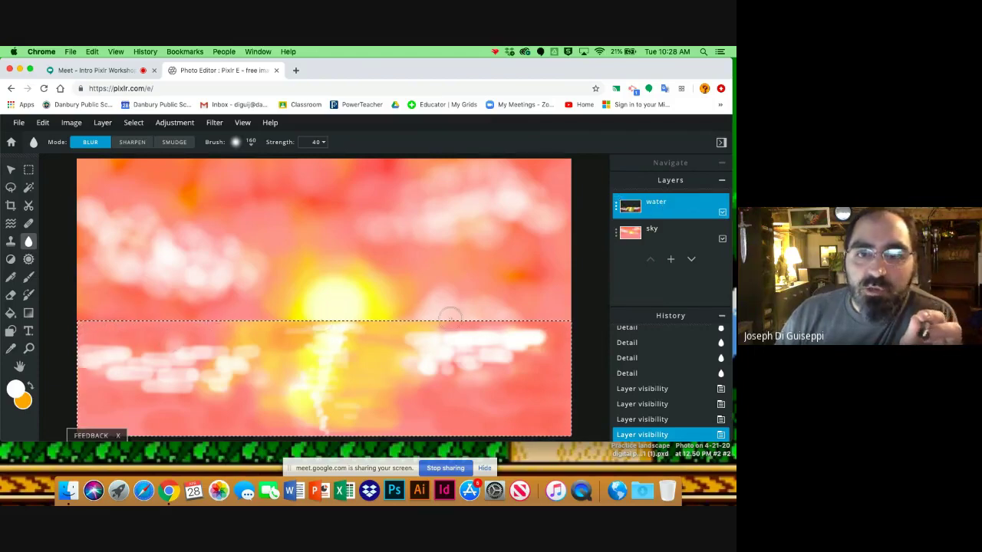
pyautogui.click(132, 125)
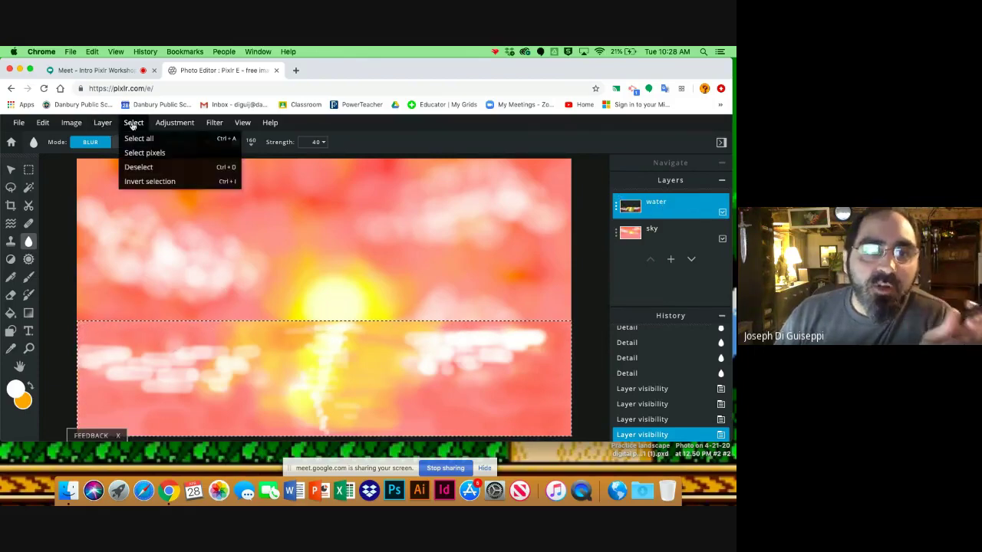
pyautogui.click(139, 167)
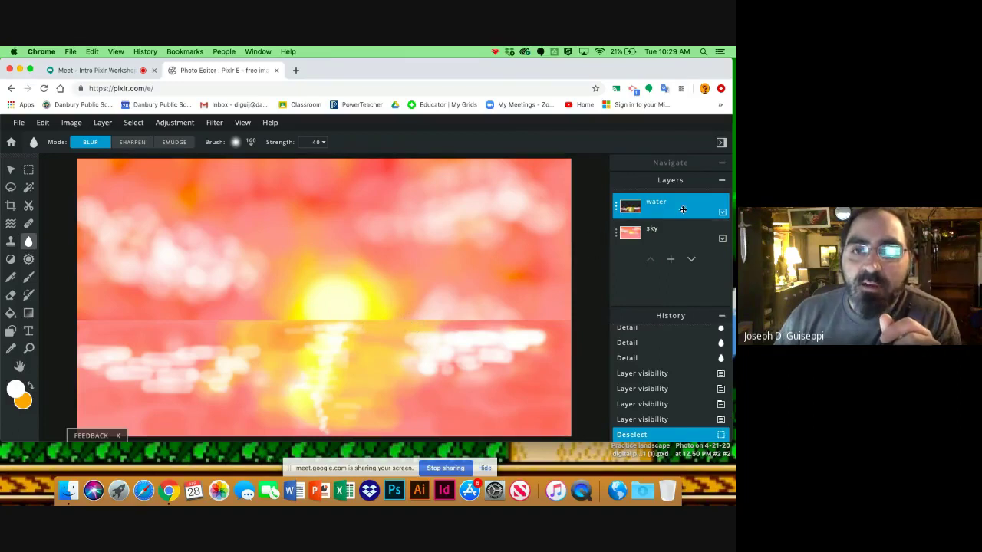
# Hide and show the water layer and the sky layer in turn to examine what each one contains.
pyautogui.click(722, 212)
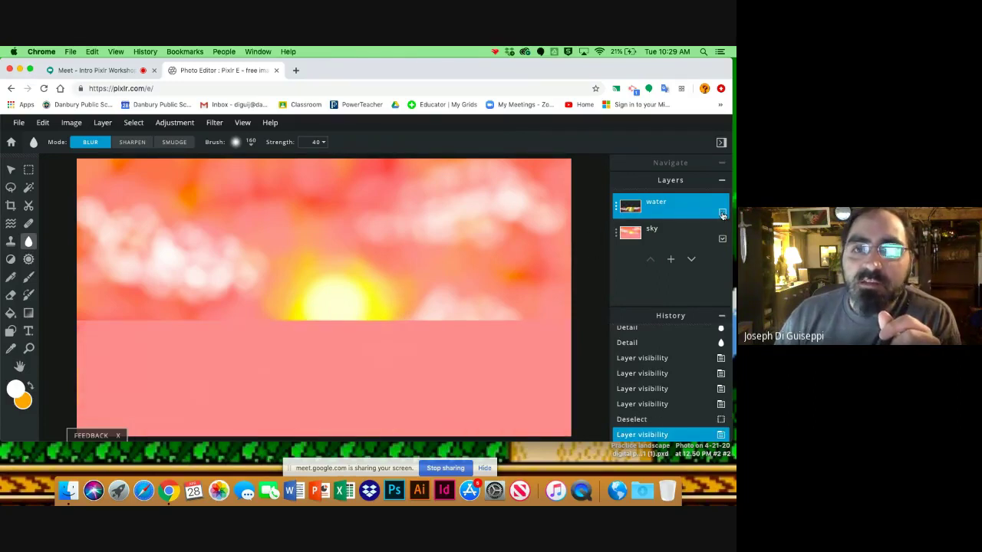
pyautogui.click(722, 212)
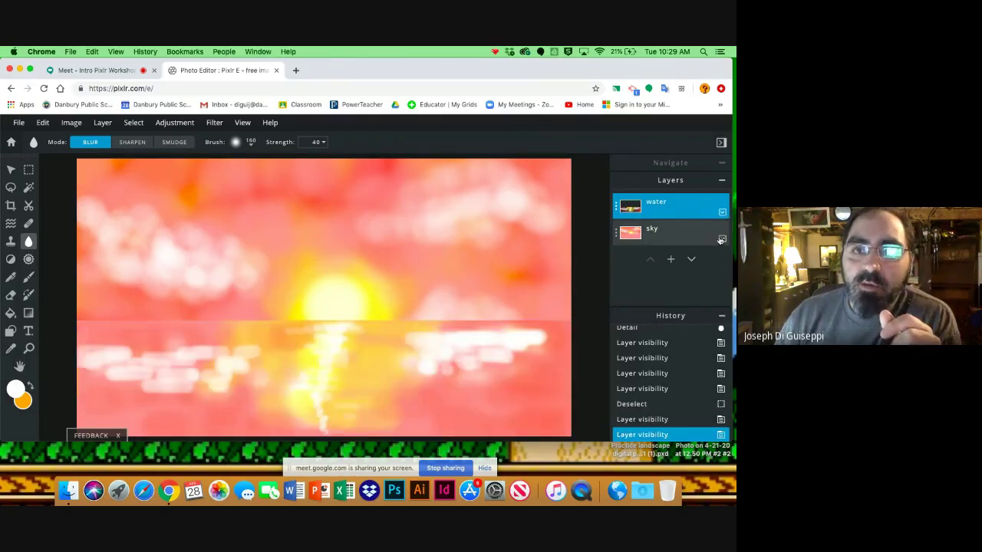
pyautogui.click(721, 239)
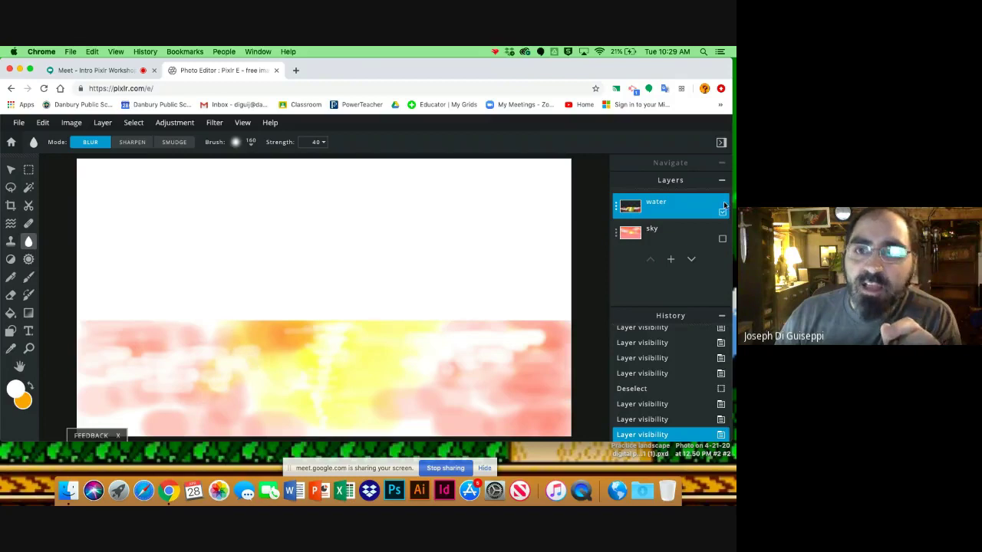
pyautogui.click(722, 240)
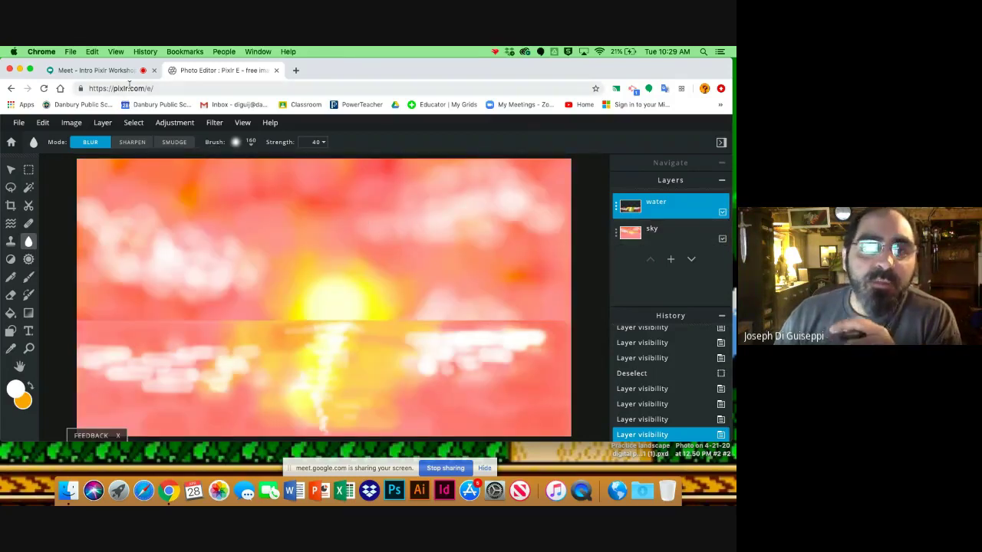
# Switch to the Google Meet call.
pyautogui.click(101, 71)
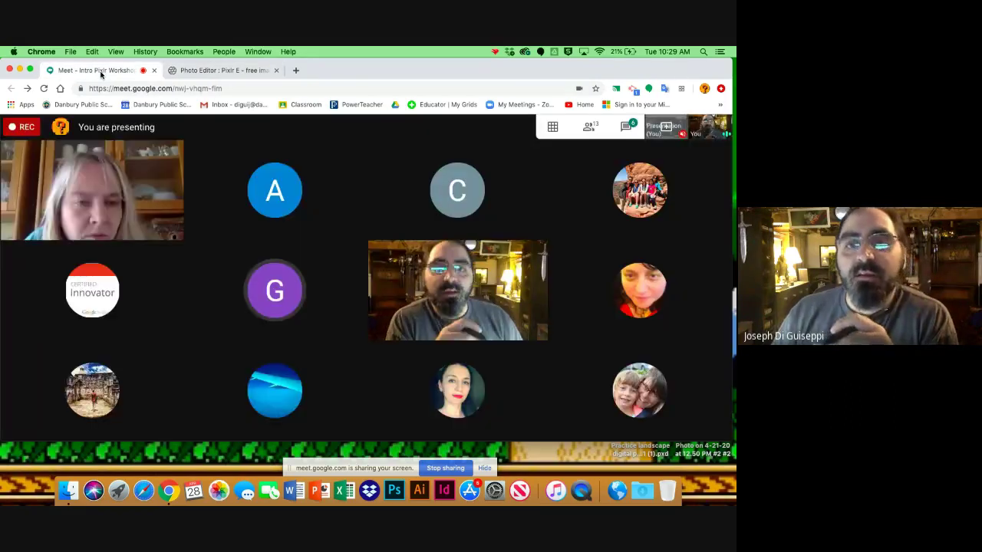